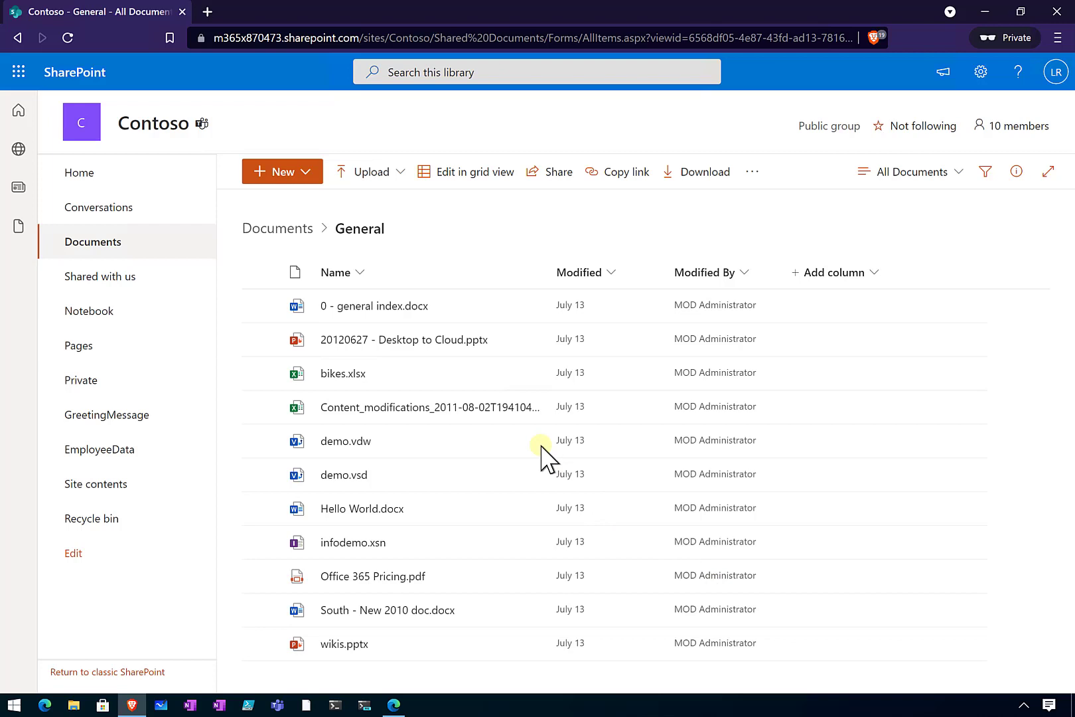
- Download '0 - general index.docx' from the Contoso General library to the Downloads folder
click(268, 304)
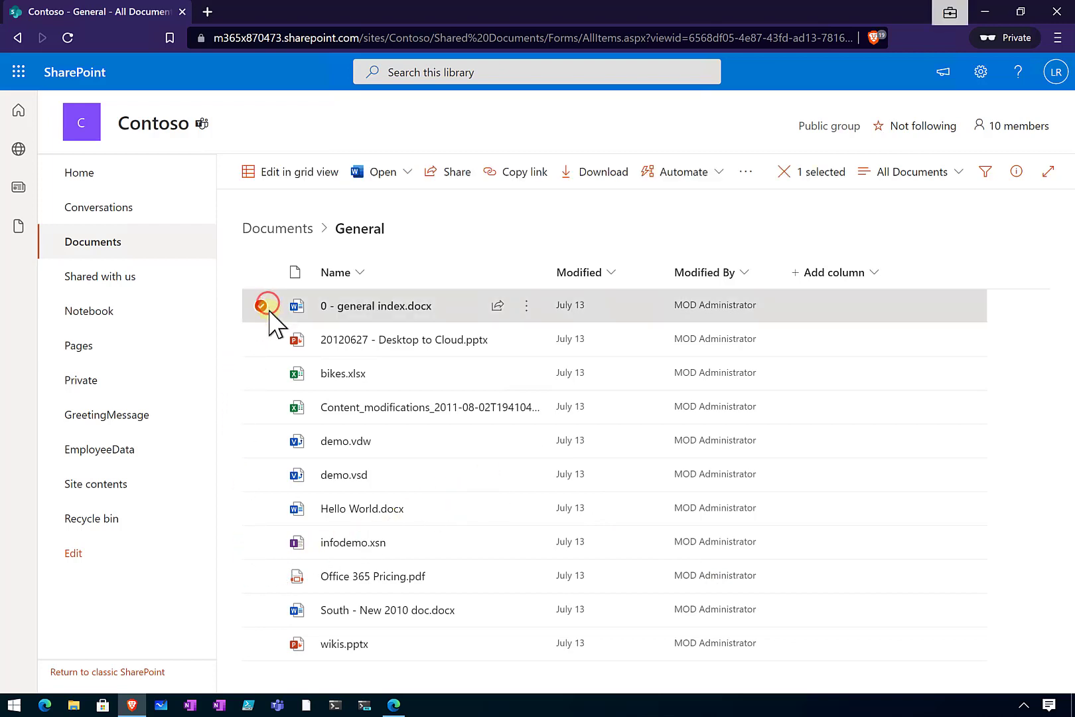
click(603, 174)
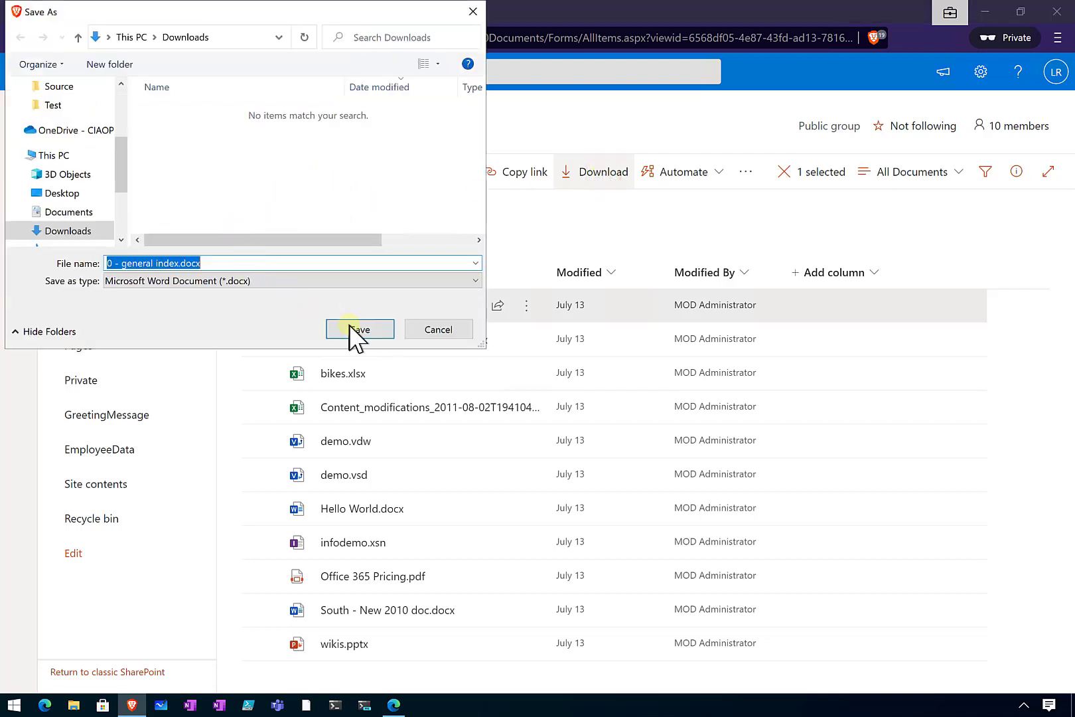
click(359, 330)
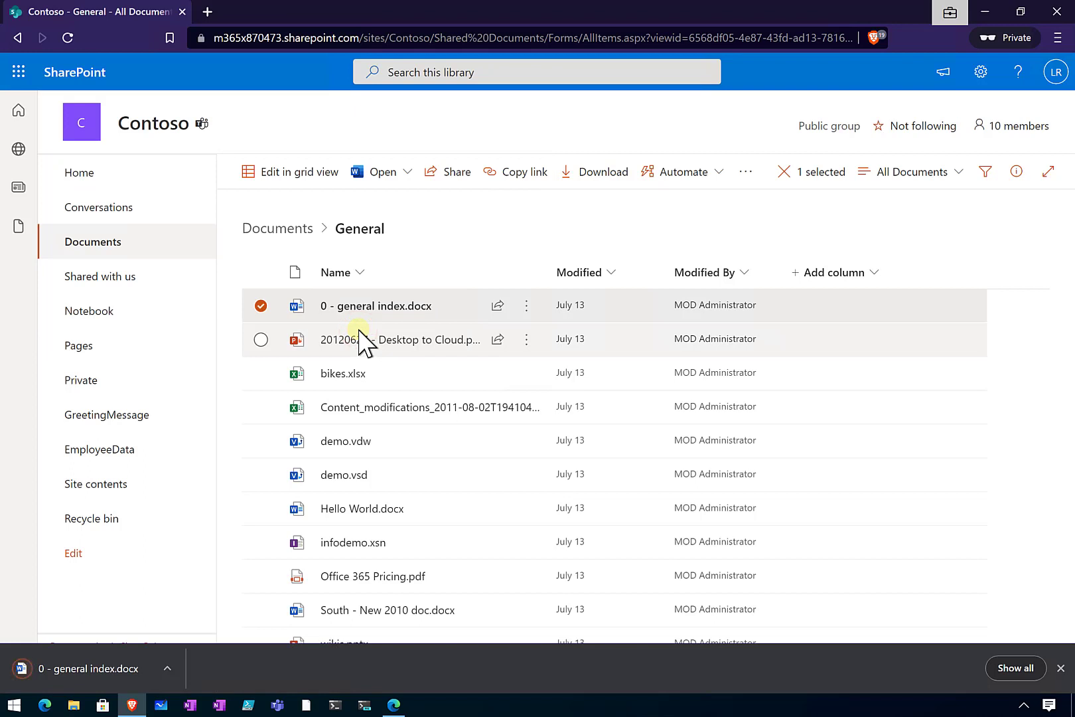
click(1060, 668)
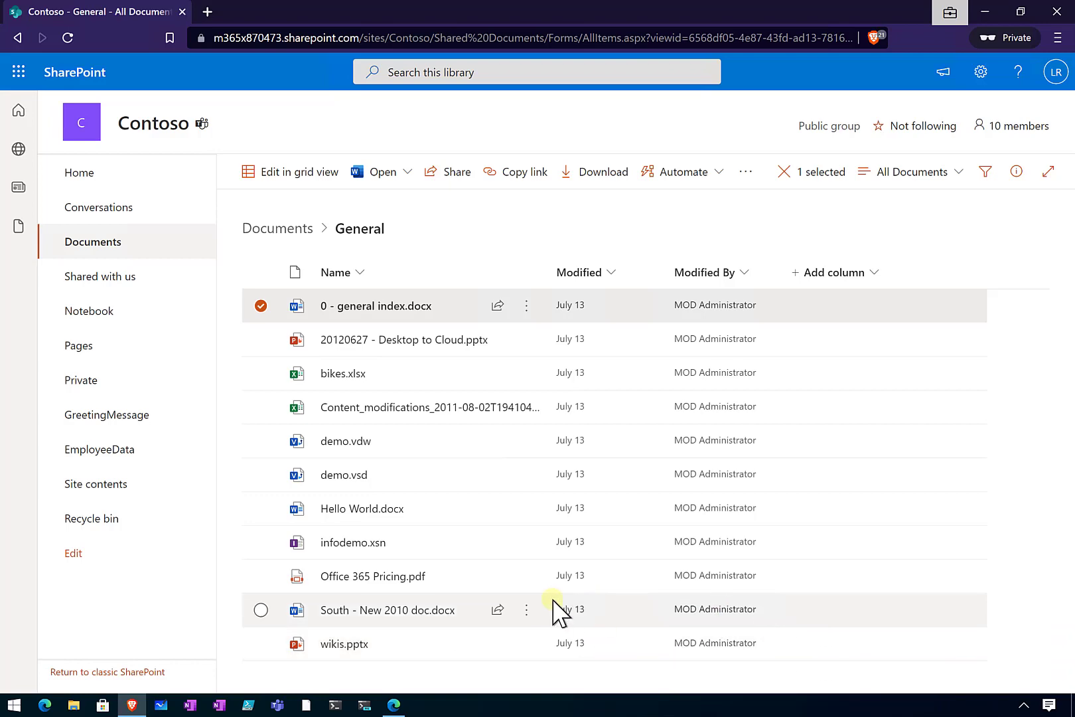
click(395, 705)
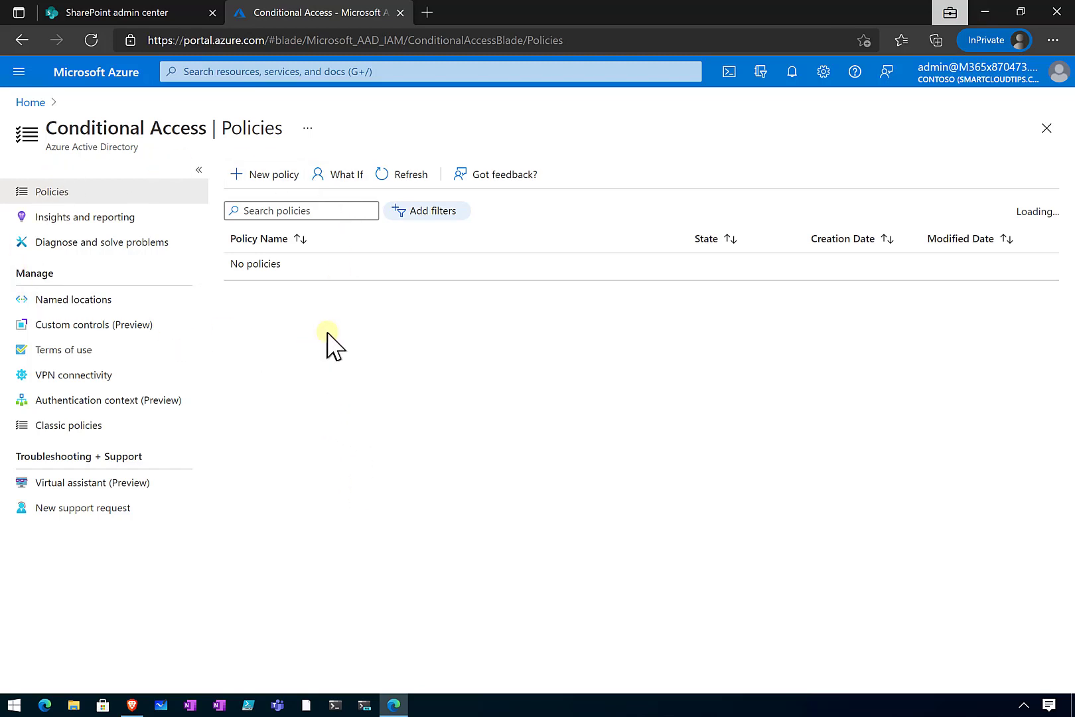
- Search the portal for 'condi' and open Azure AD Conditional Access
click(322, 70)
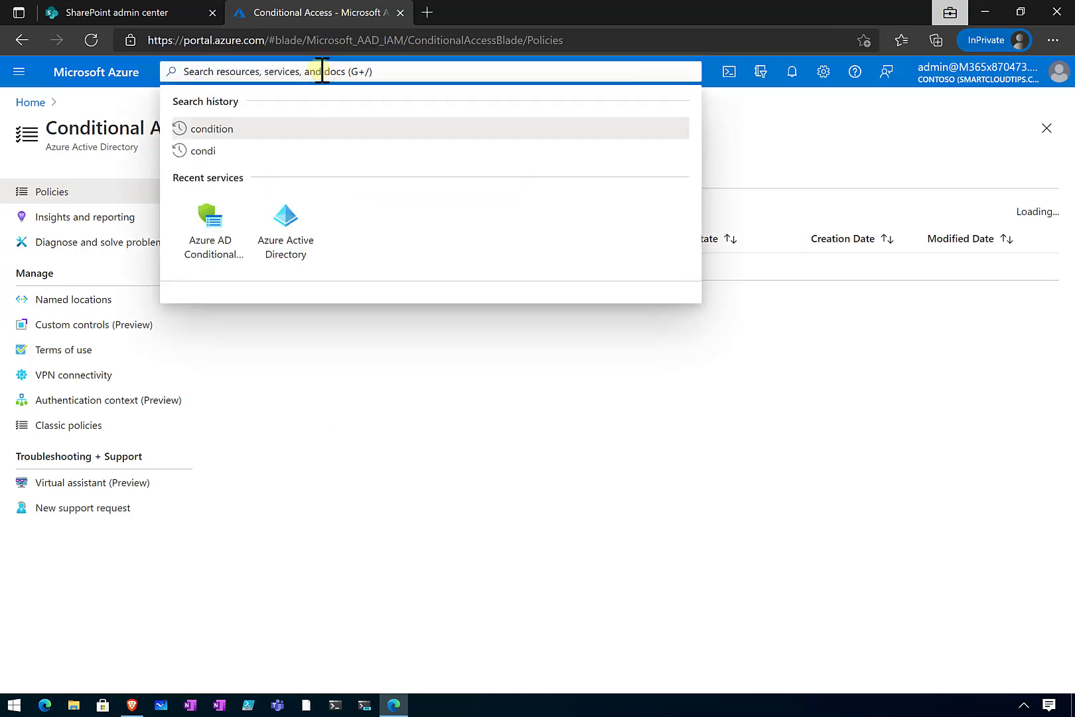
text(condi)
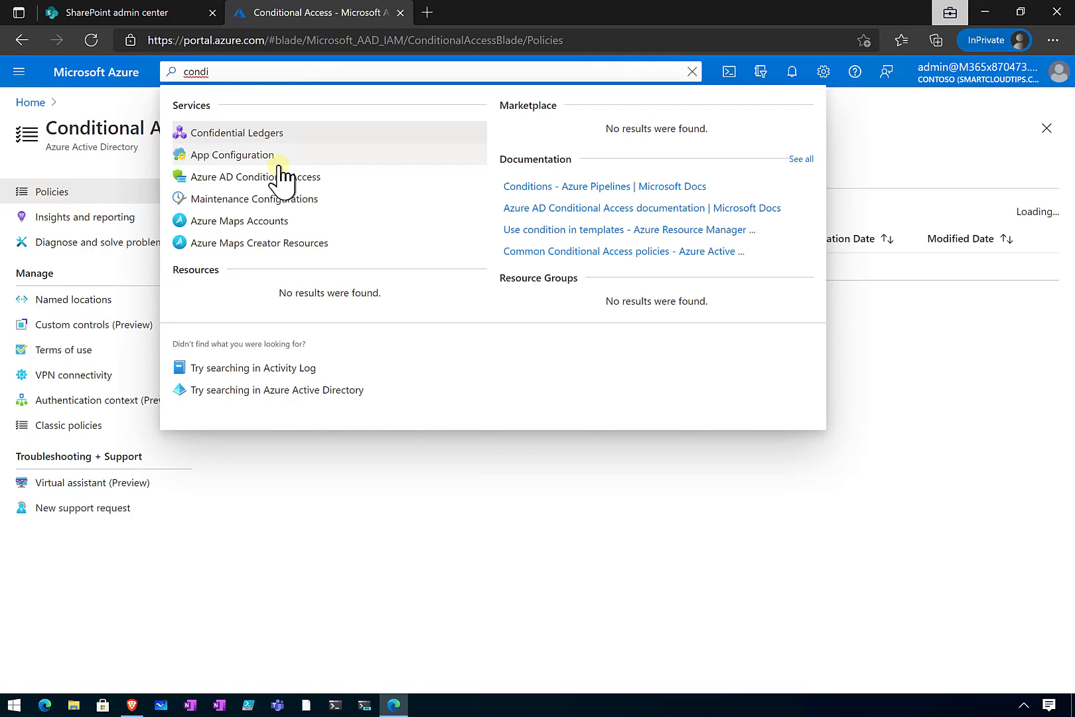
click(279, 177)
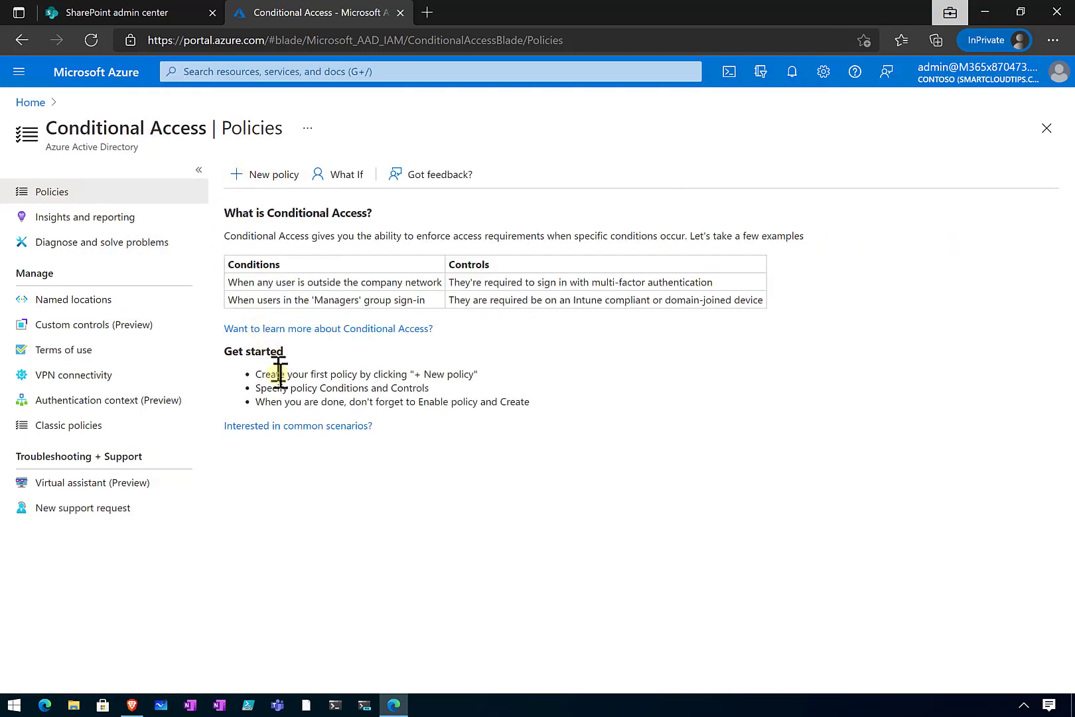
- Start a new Conditional Access policy named 'Restrict downloads'
click(256, 178)
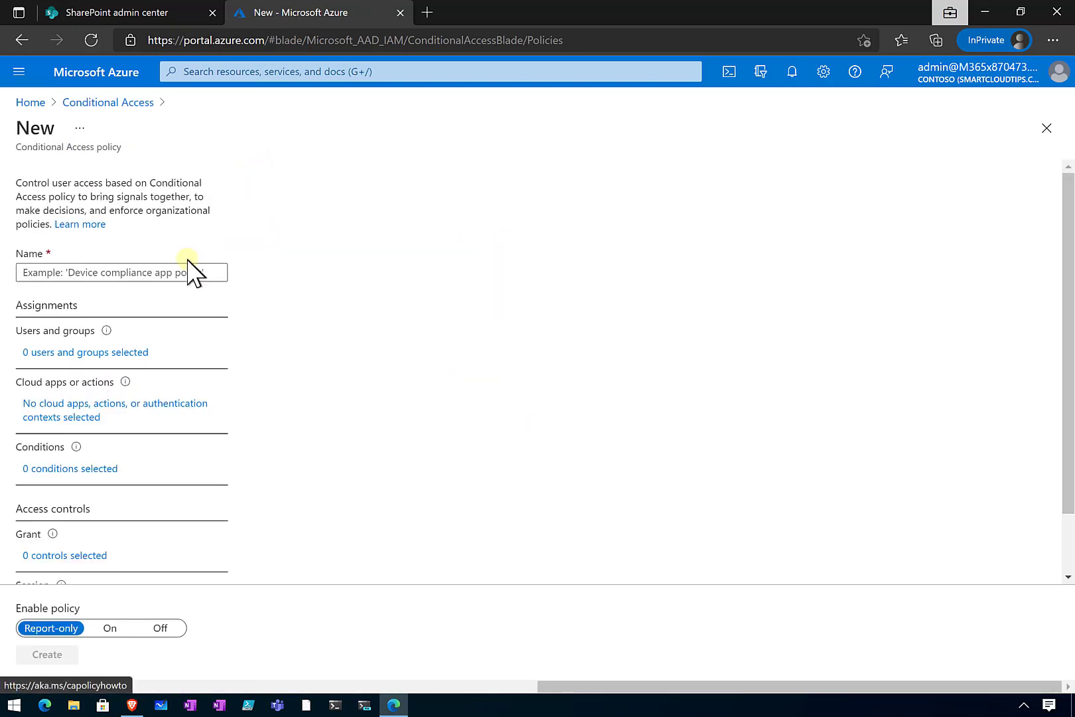
click(187, 273)
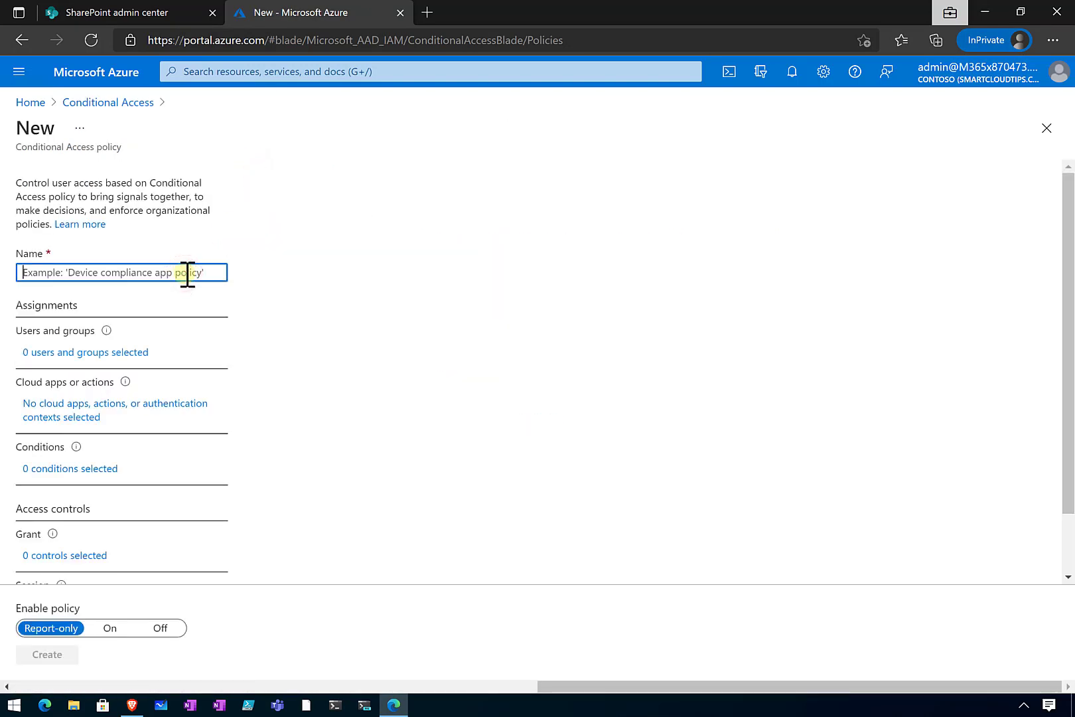
text(Restrict download)
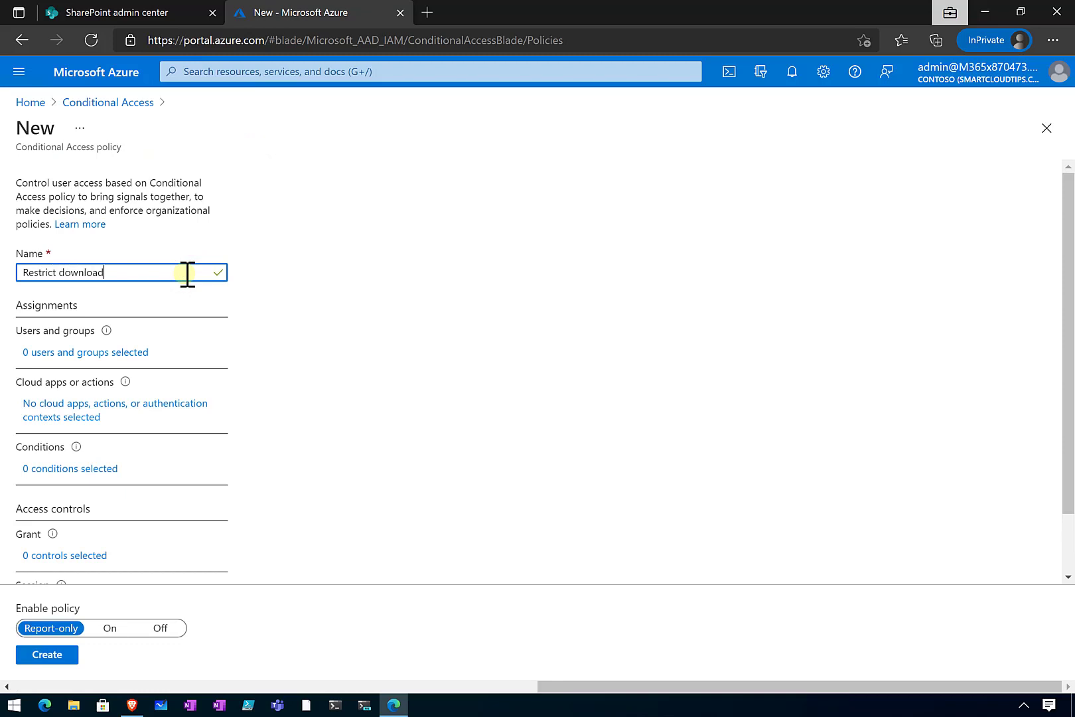
text(s)
- Assign the policy to all users, excluding the MOD Administrator account
click(137, 353)
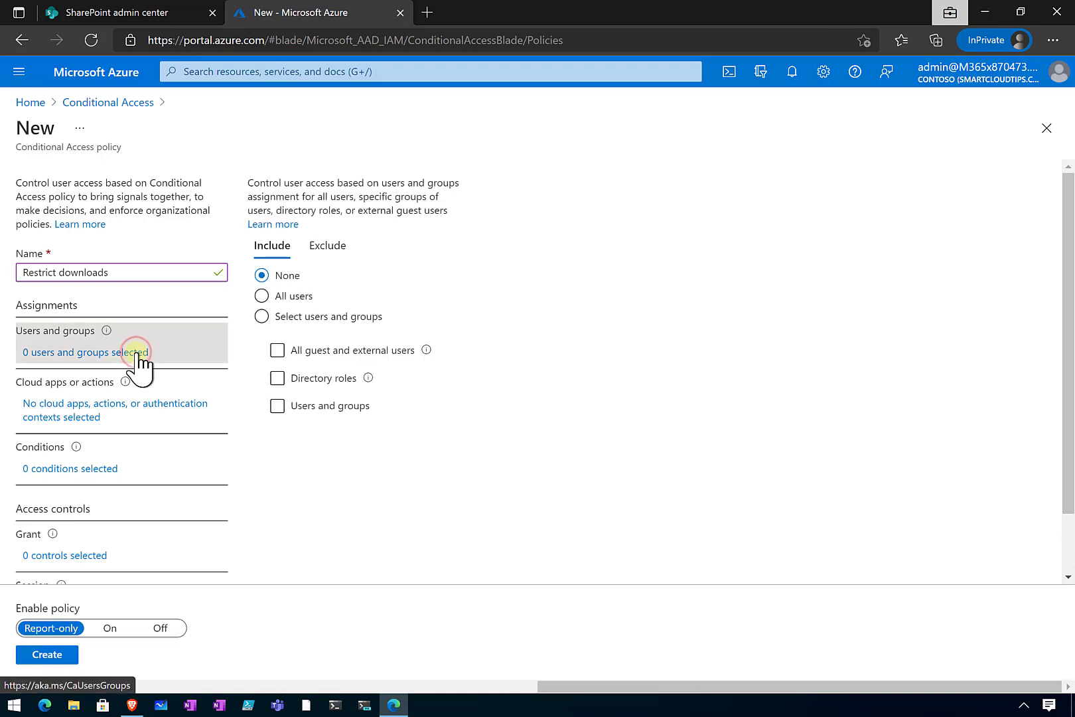
click(262, 296)
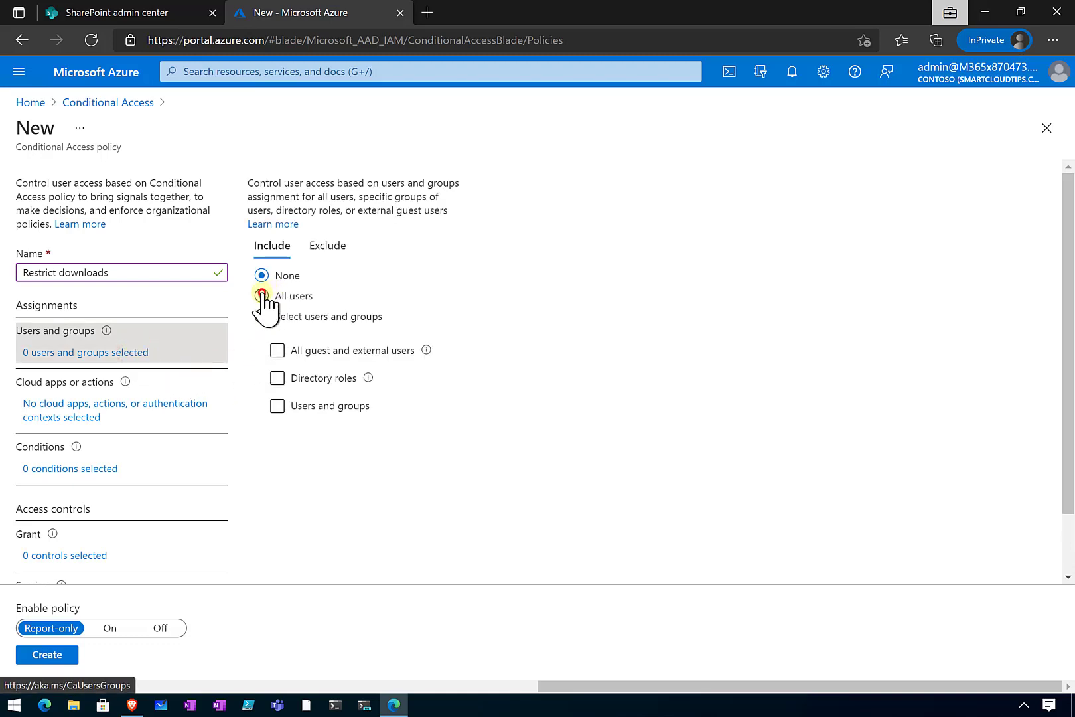
click(330, 246)
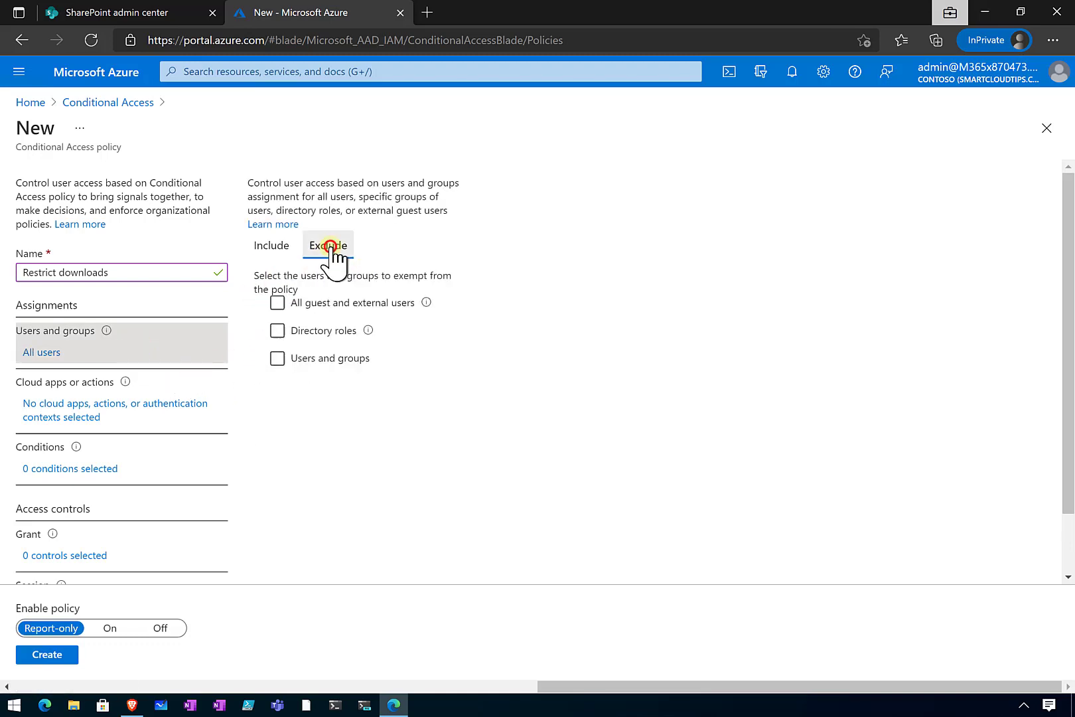
click(279, 359)
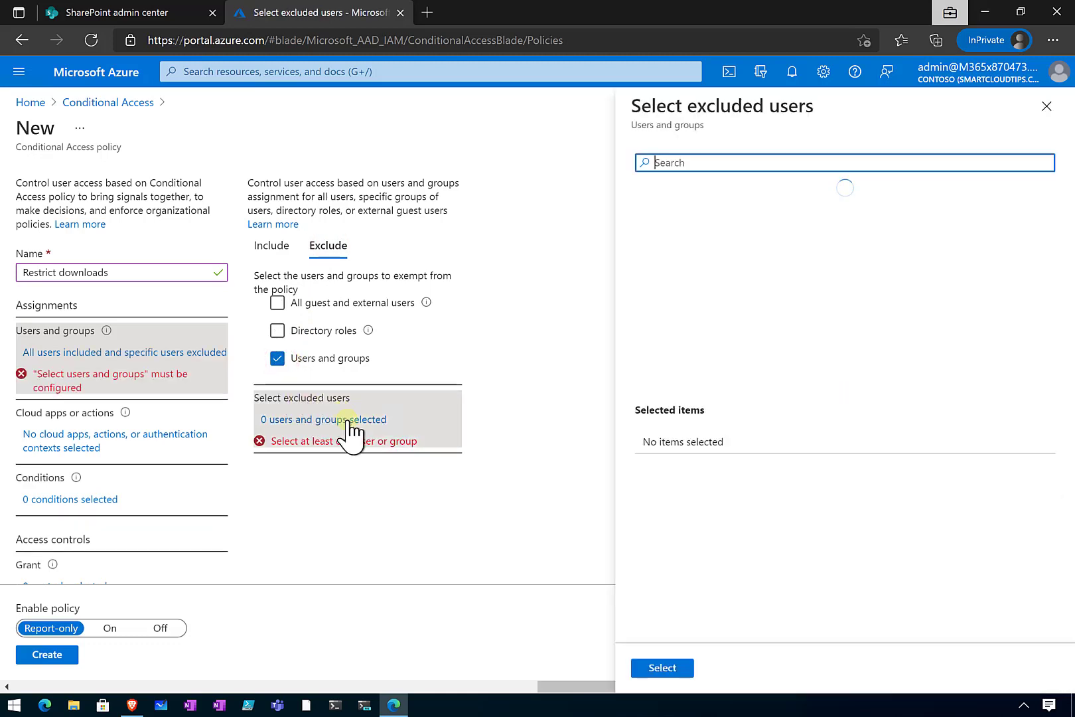
click(347, 419)
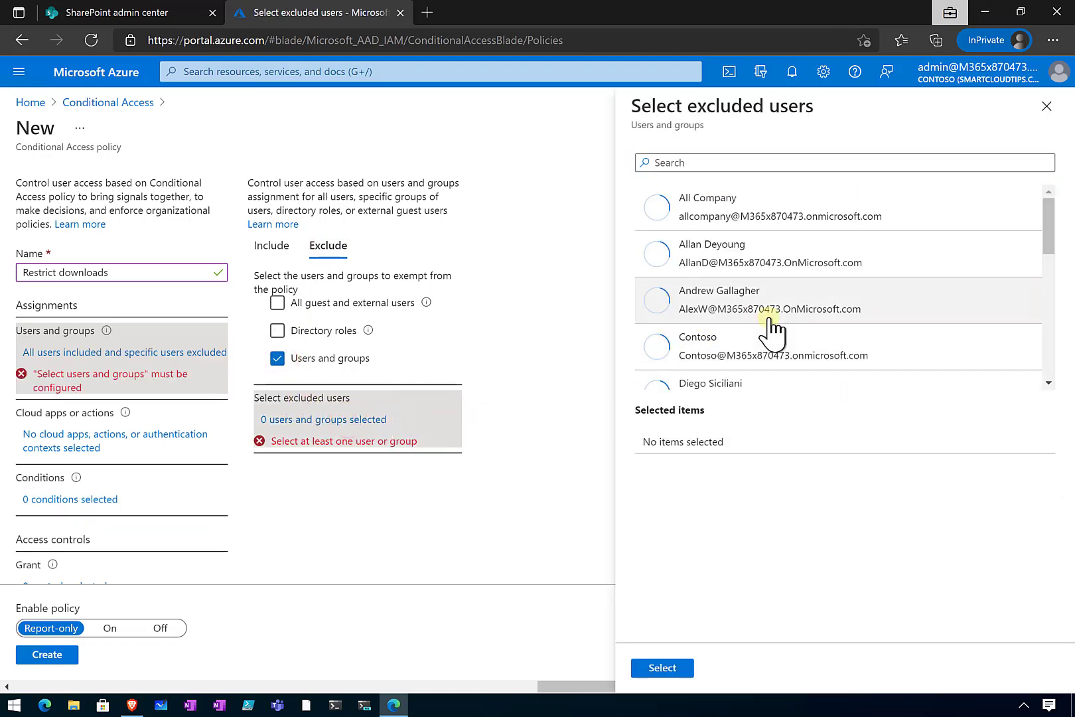
scroll(770, 328, down, 3)
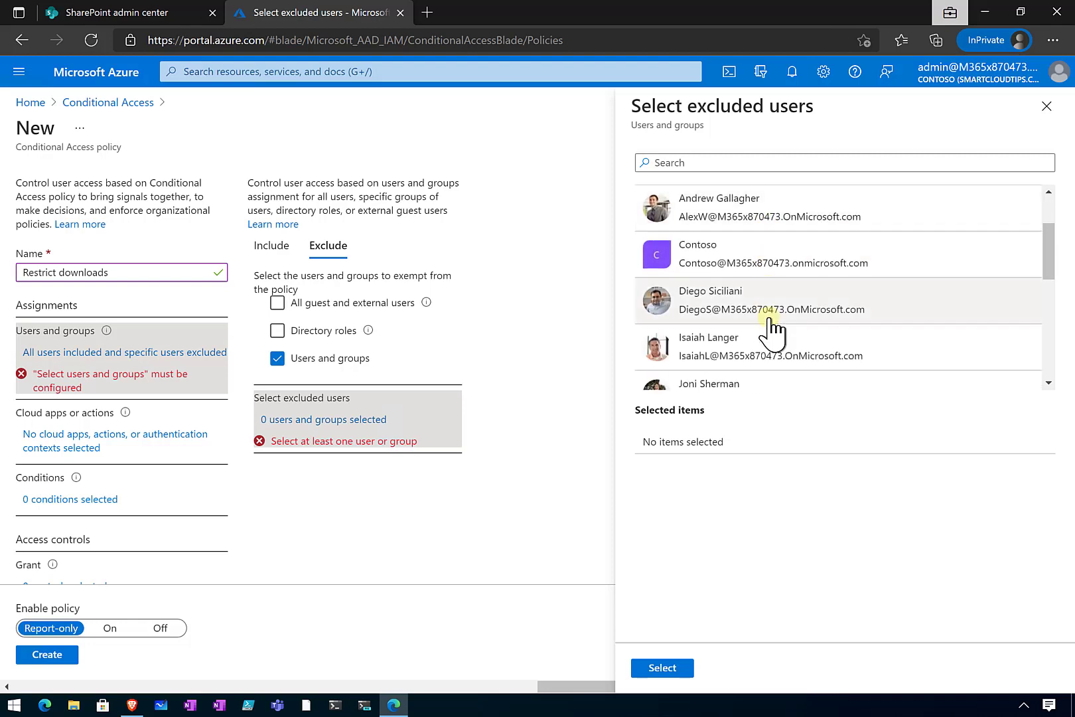
scroll(769, 325, down, 2)
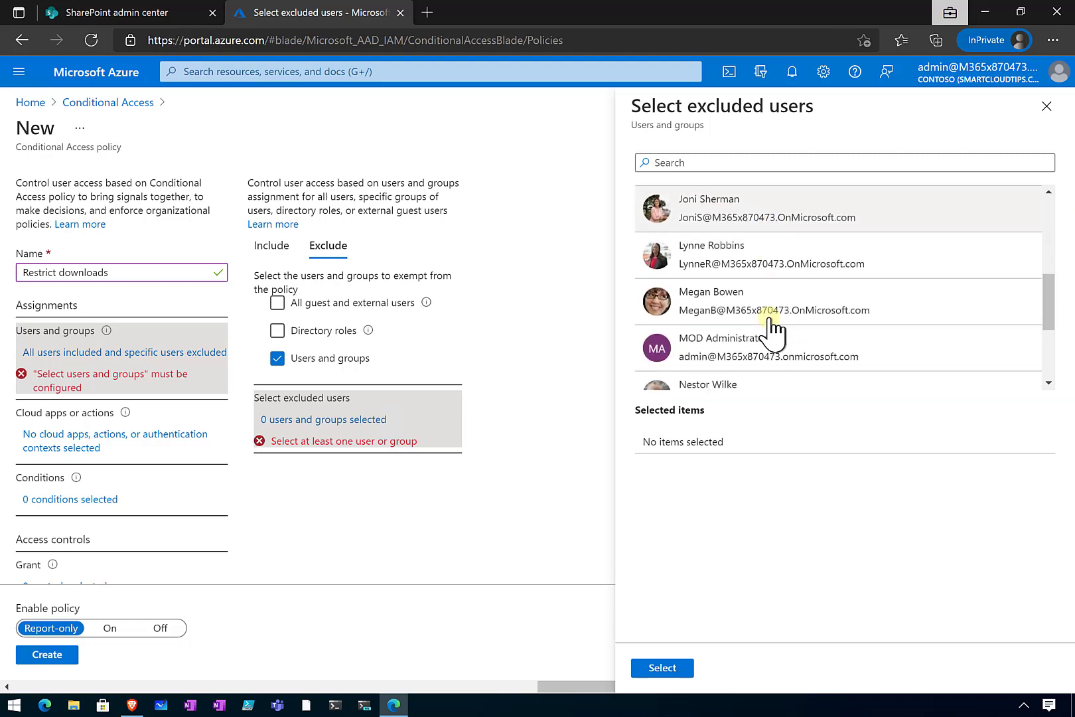
click(719, 355)
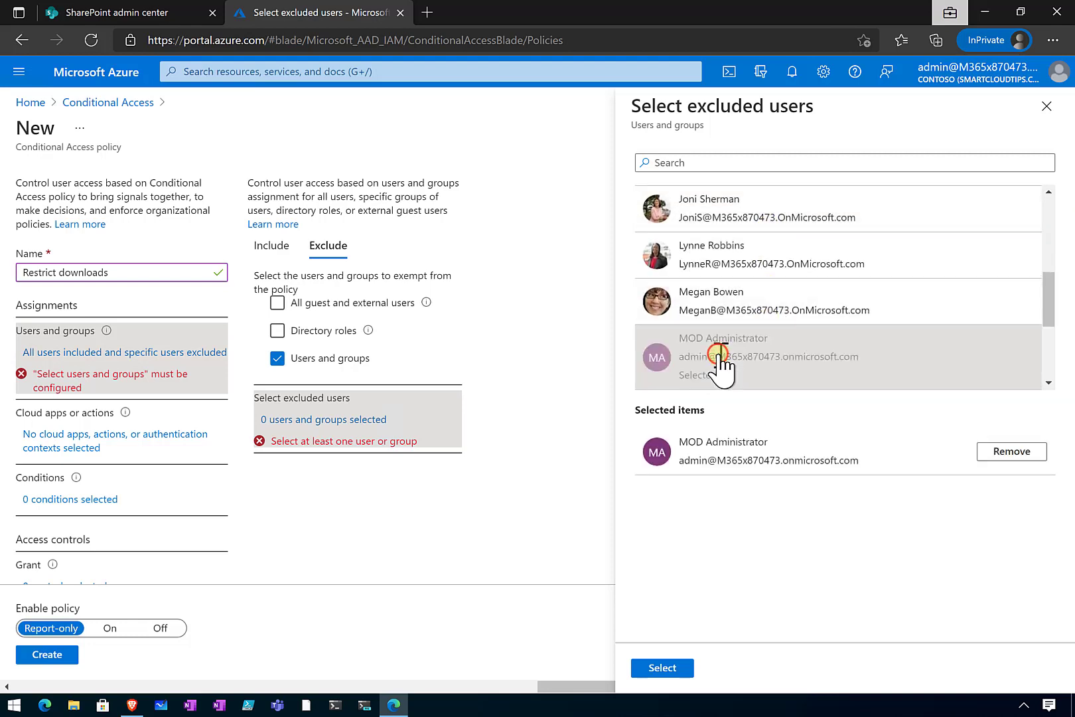
click(658, 669)
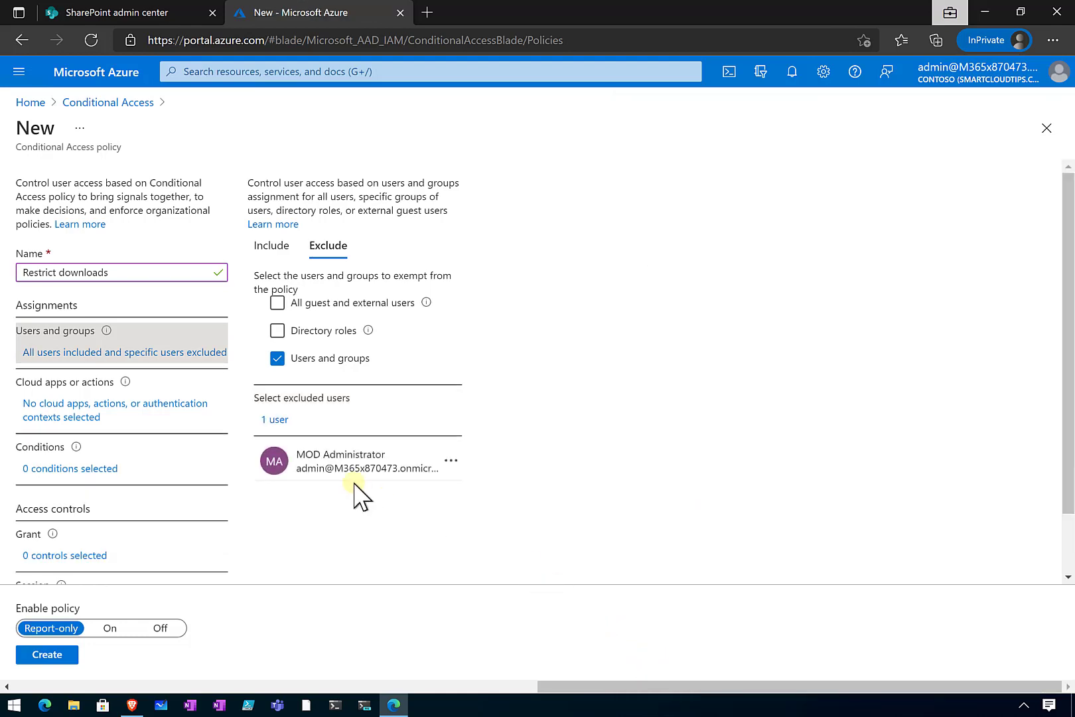
click(264, 248)
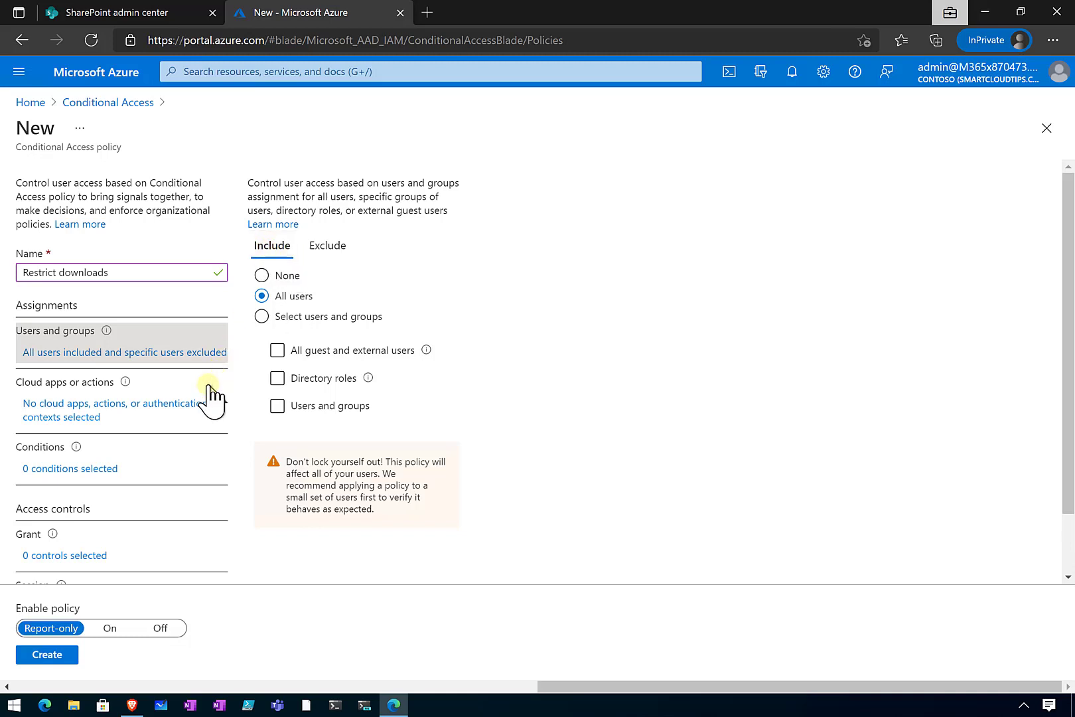
- Limit the policy's cloud apps to Office 365 SharePoint Online only
click(174, 404)
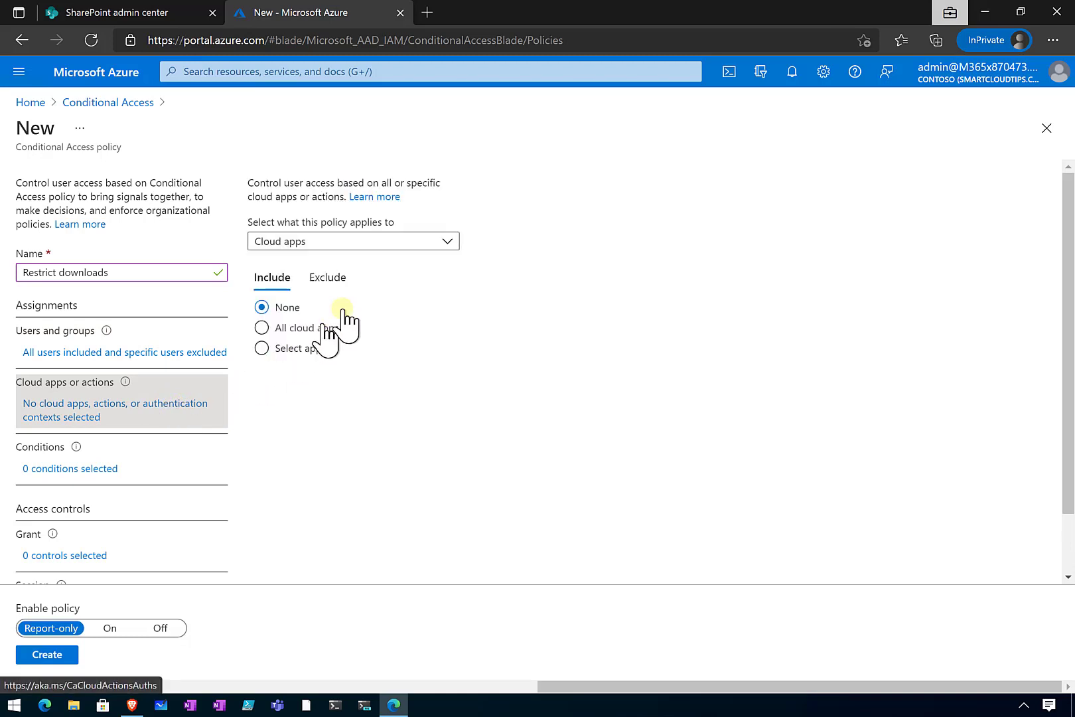
click(290, 350)
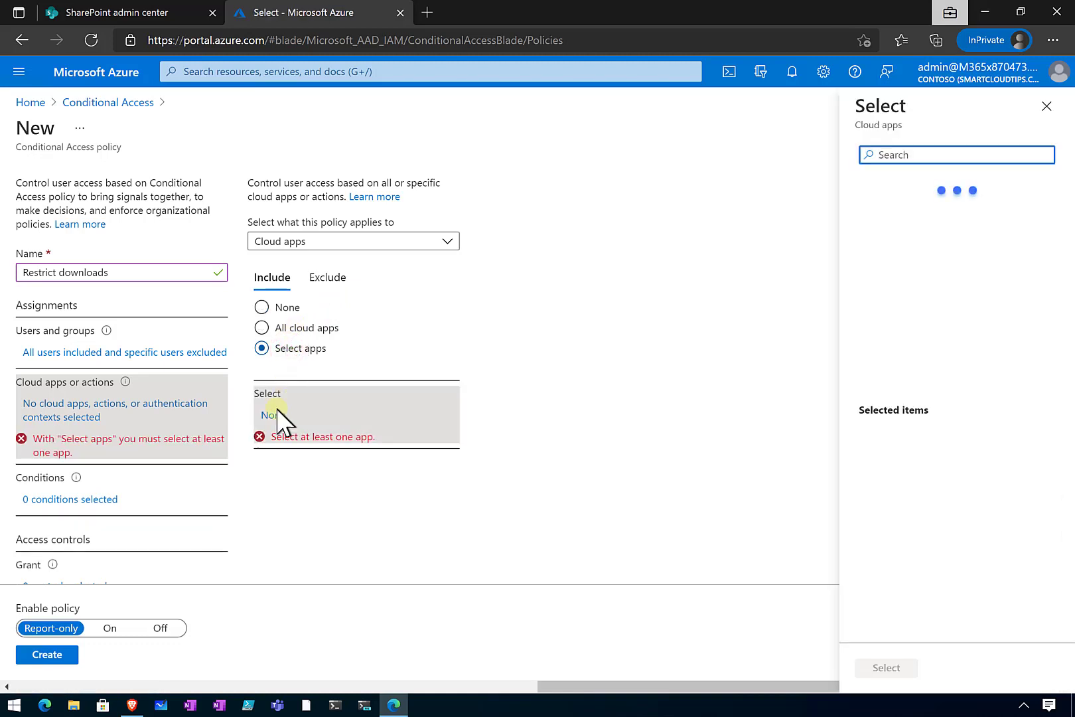
click(805, 157)
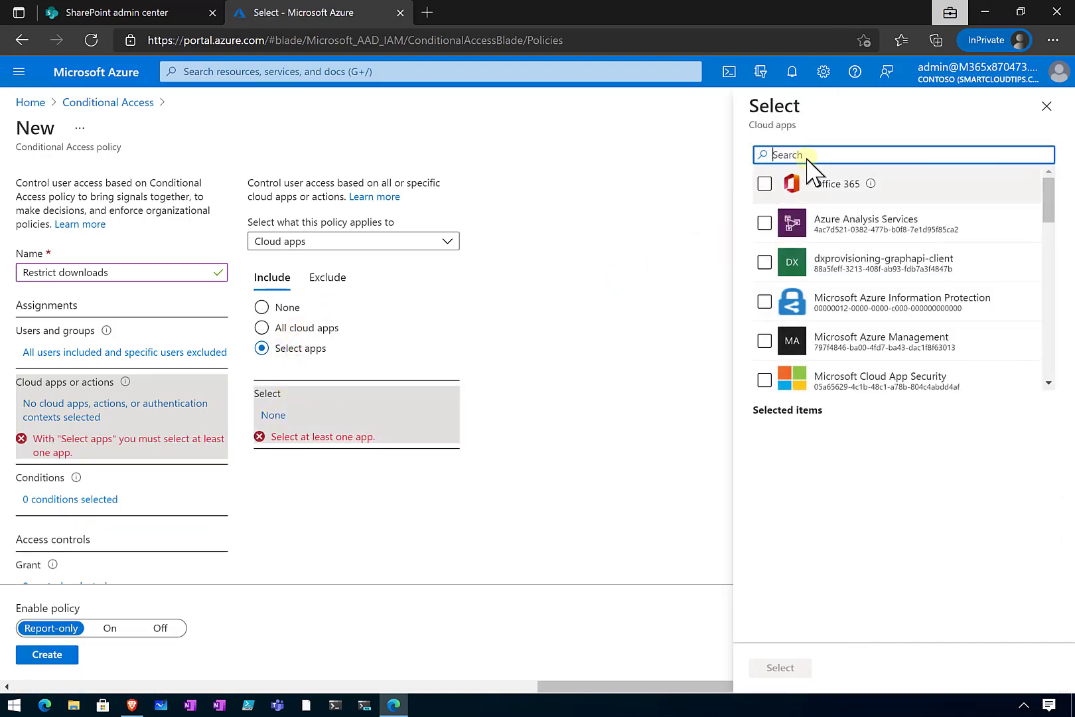
click(809, 157)
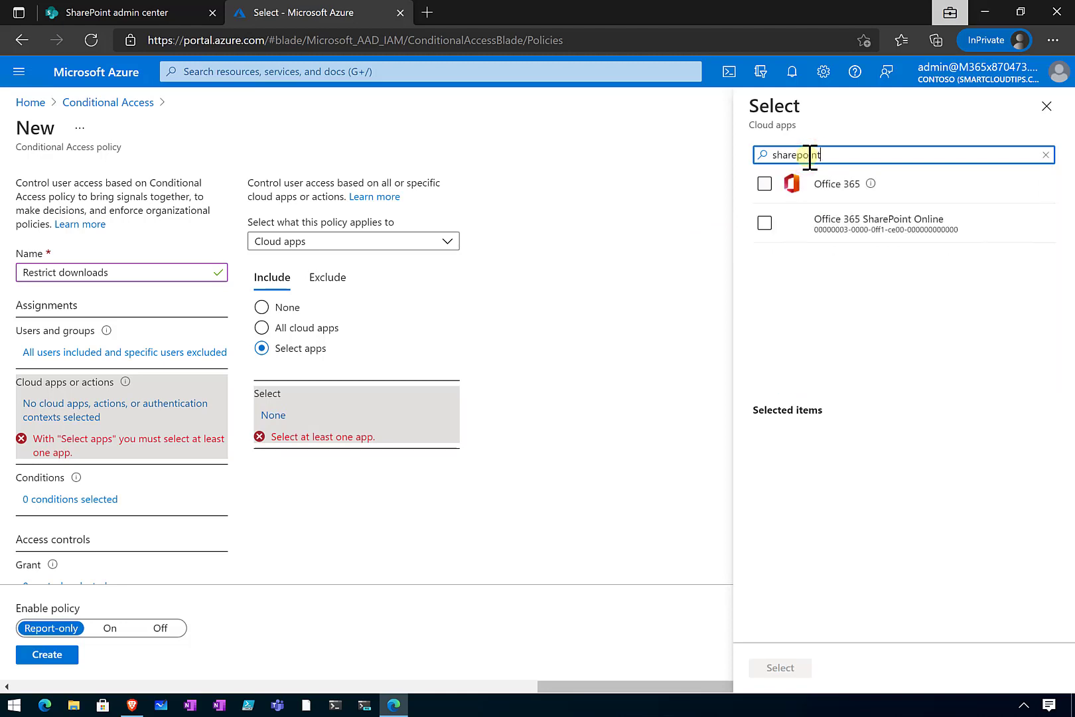
click(764, 223)
click(778, 671)
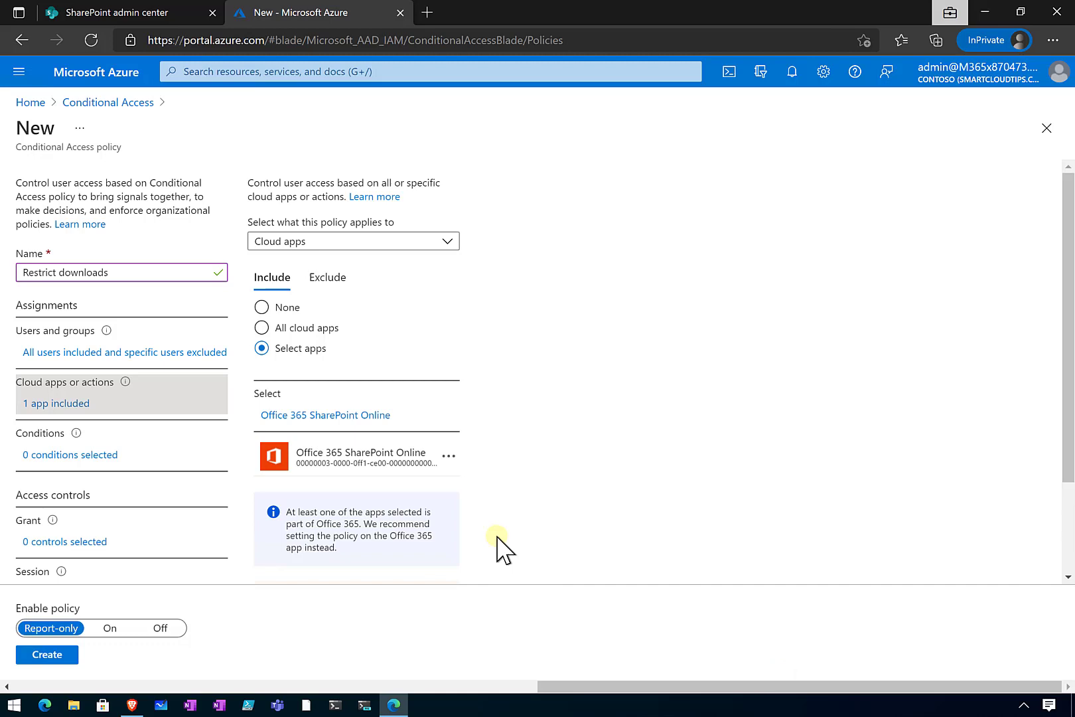
- Configure the Client apps condition for Browser only, clearing mobile/desktop, Exchange ActiveSync and other clients
click(106, 457)
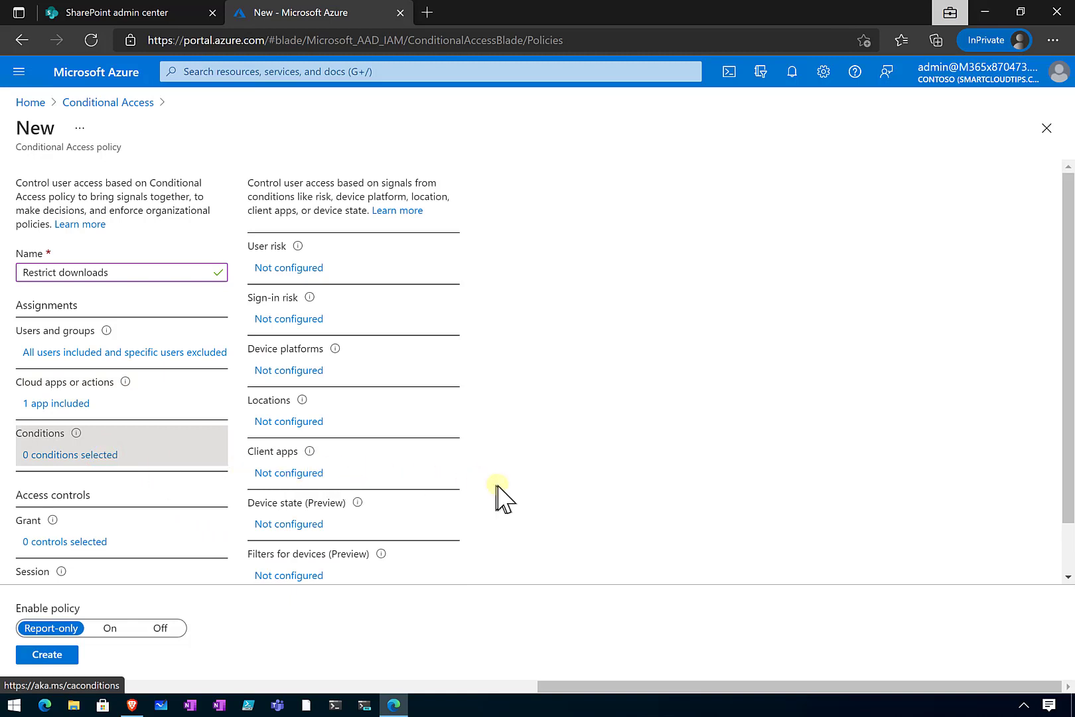
scroll(501, 488, down, 1)
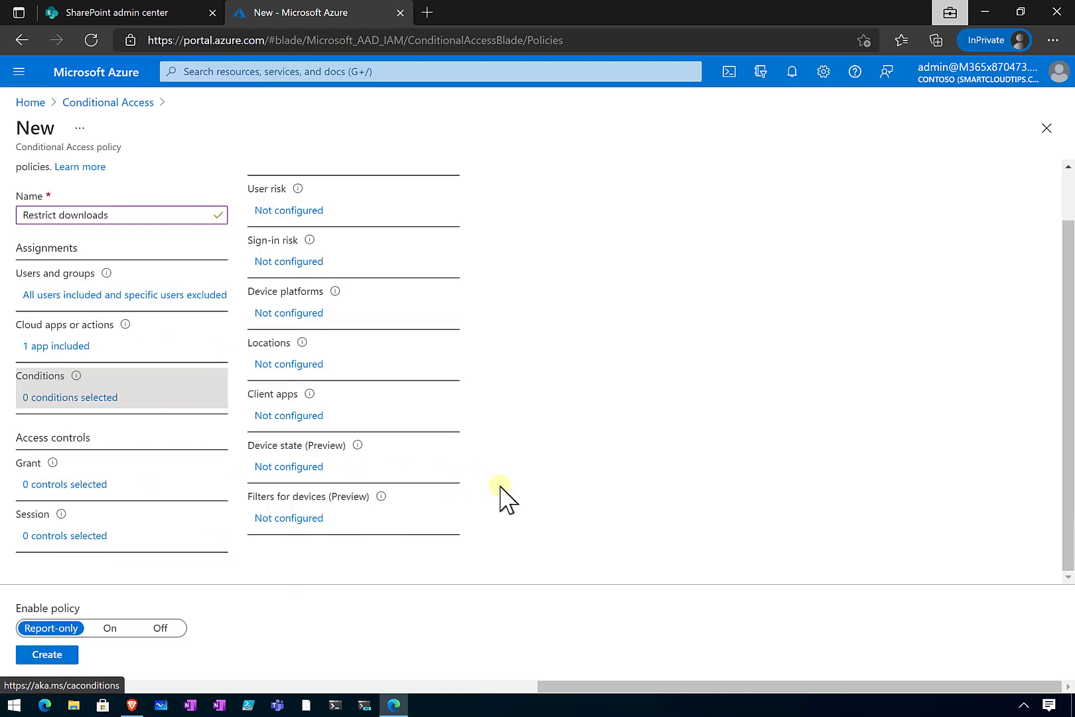
click(308, 415)
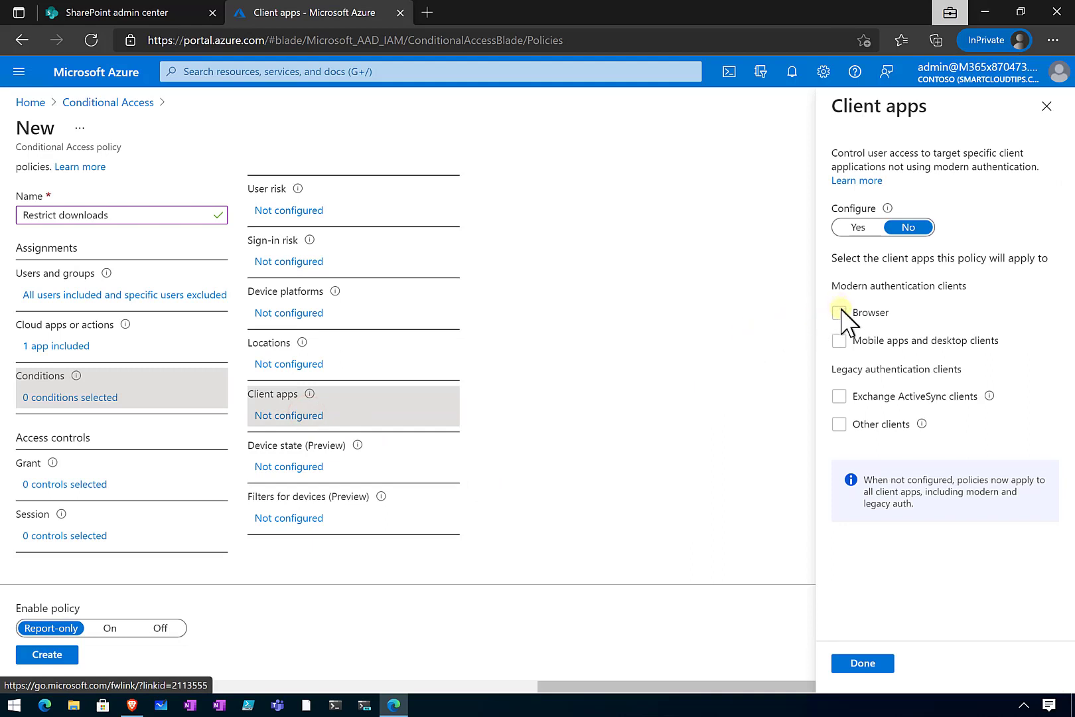
click(840, 312)
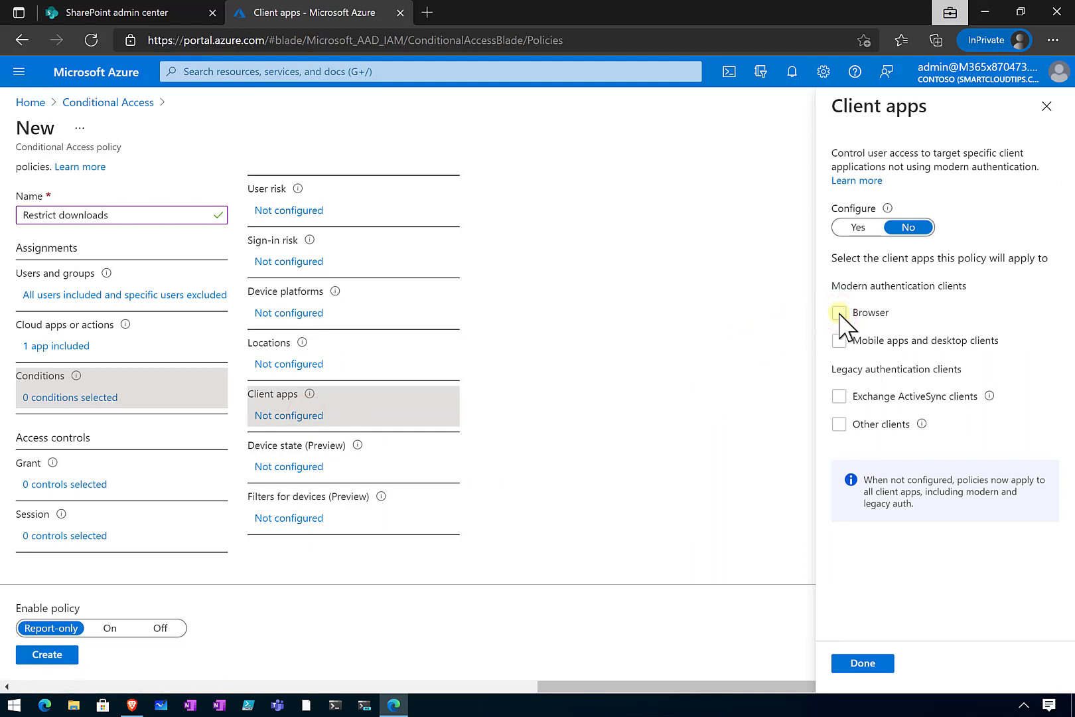
click(840, 312)
click(859, 227)
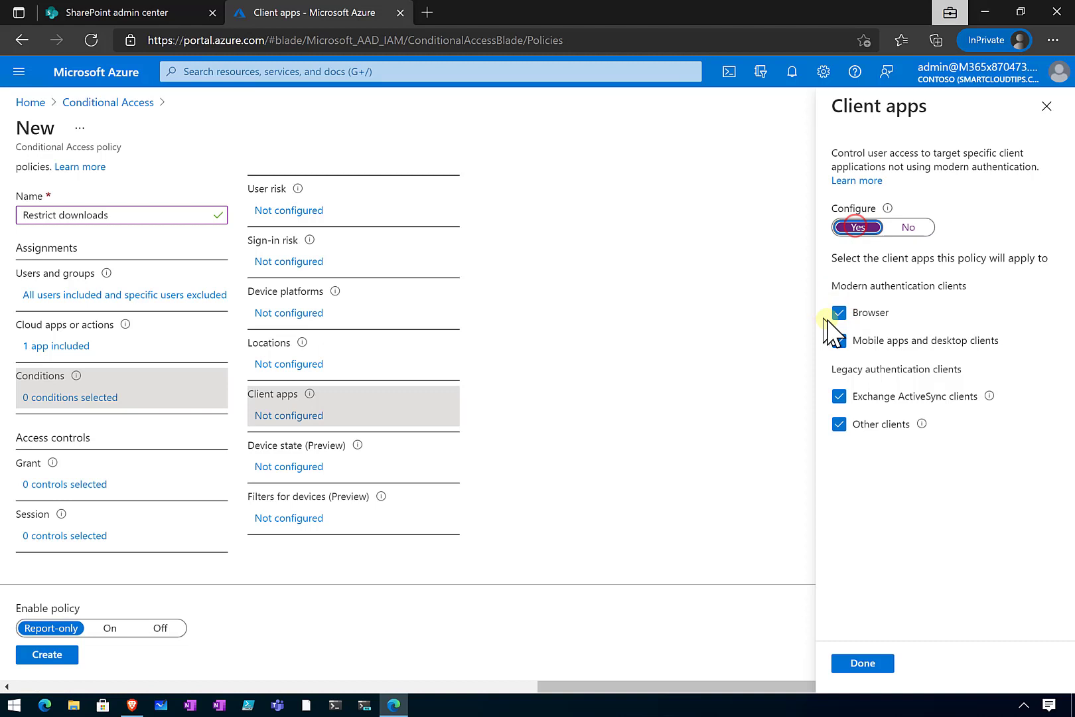
click(840, 340)
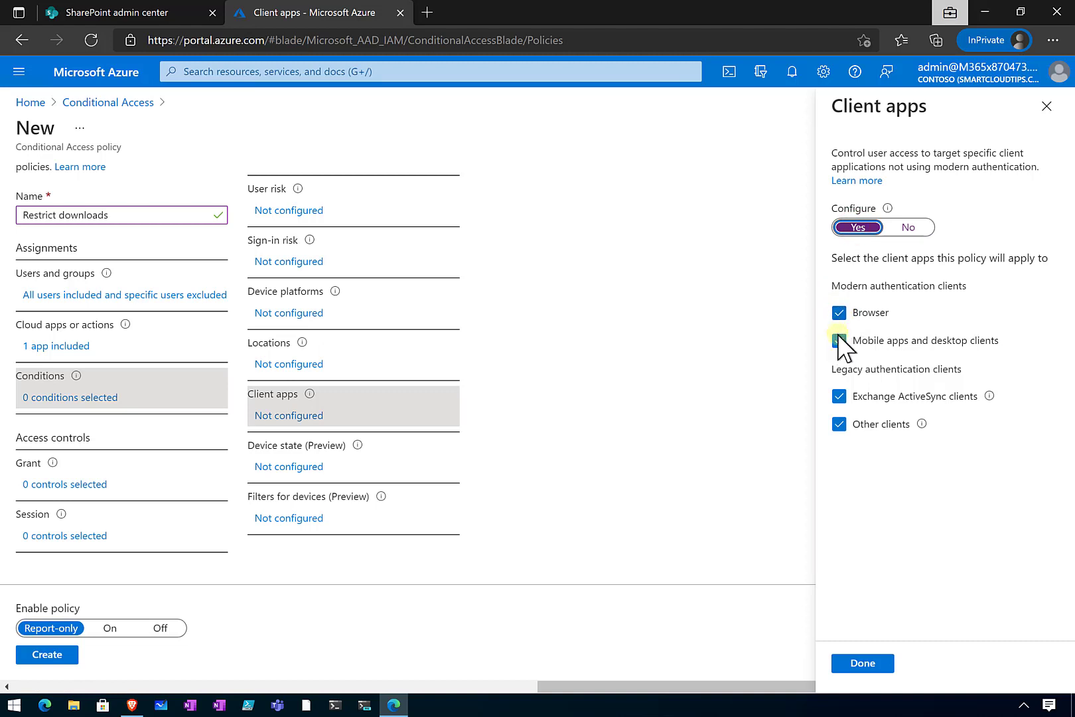
click(840, 396)
click(839, 424)
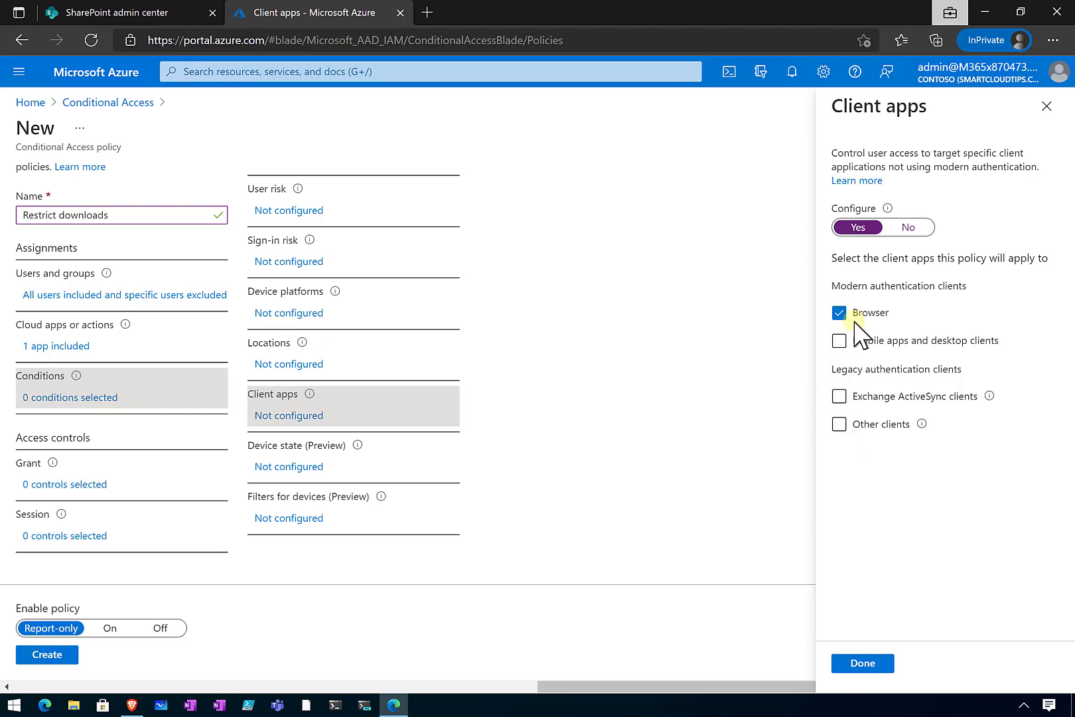
click(867, 663)
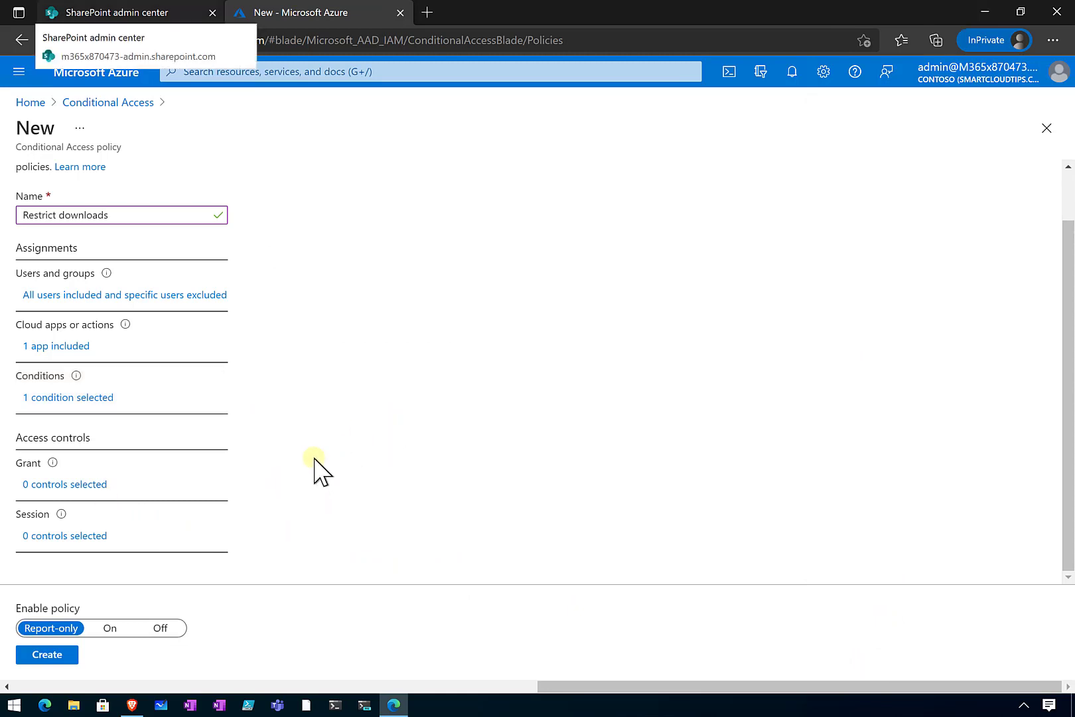
- Set the session to Conditional Access App Control with Block downloads, switch the policy On, and create it
click(59, 537)
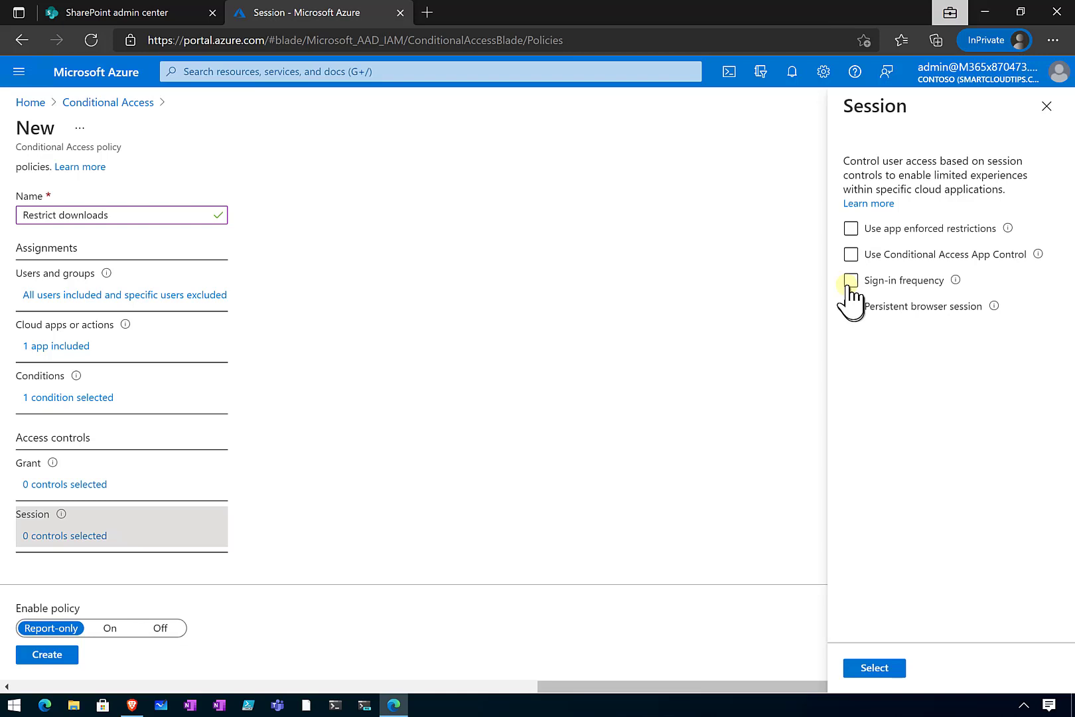
click(851, 255)
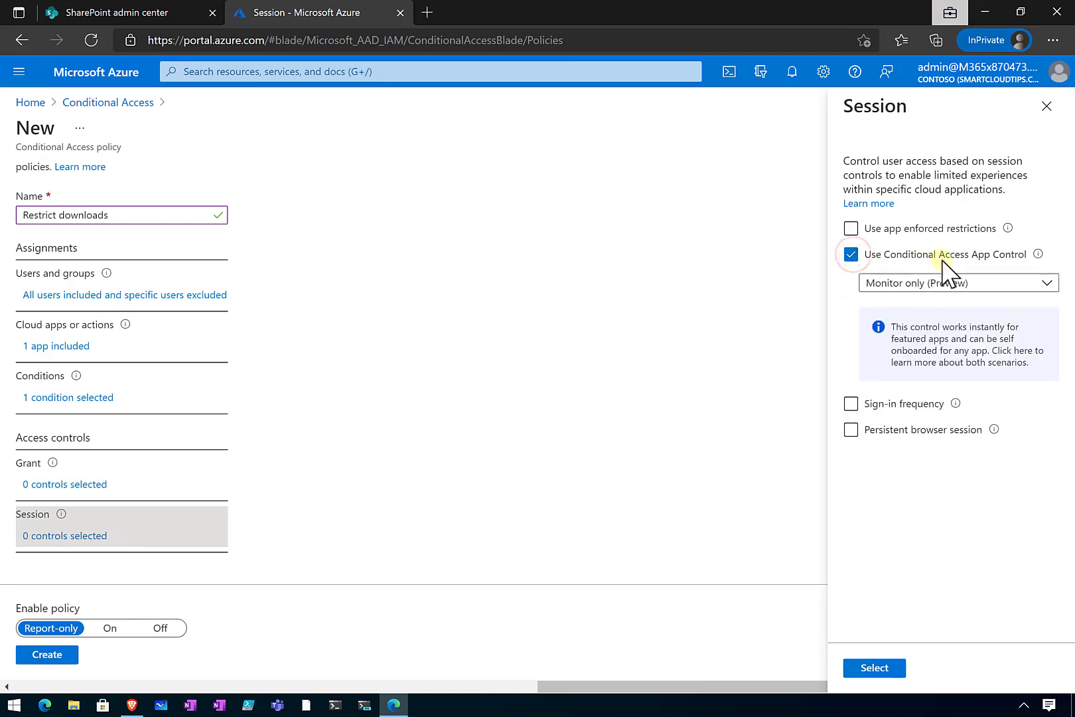
click(1033, 281)
click(981, 332)
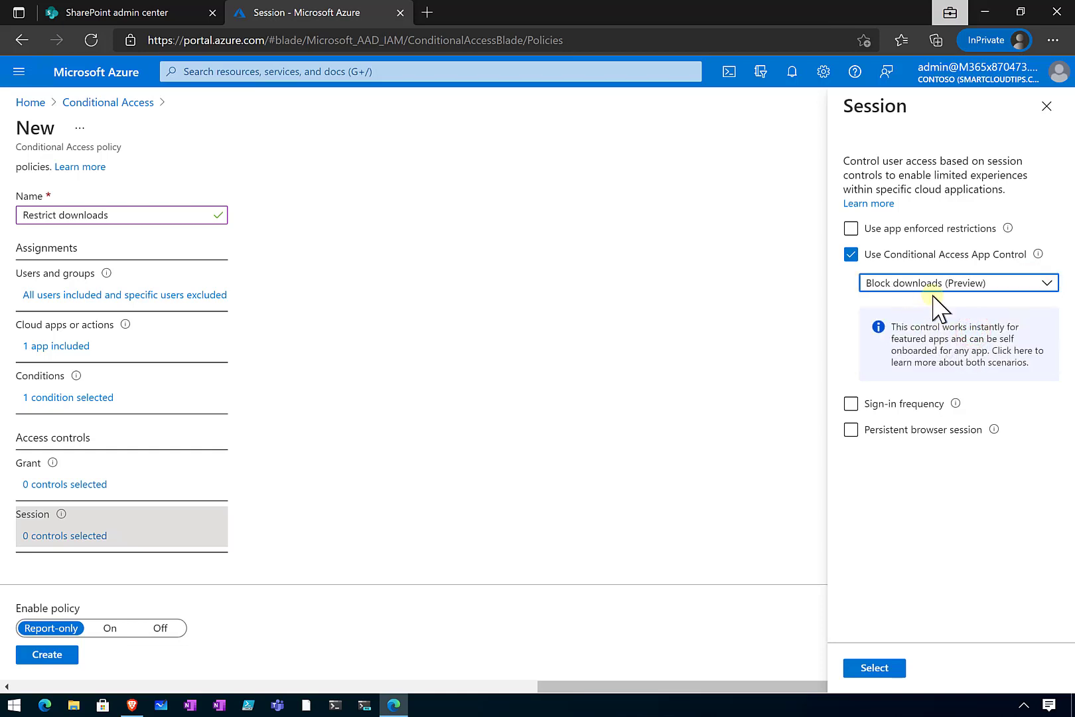
click(873, 667)
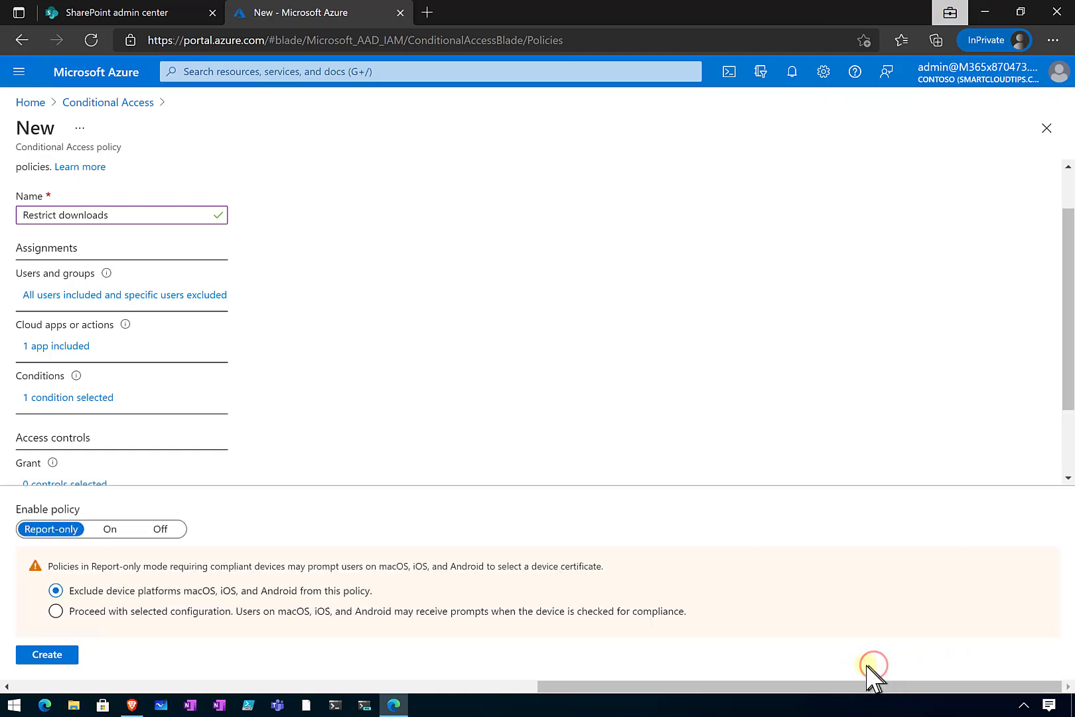
click(110, 529)
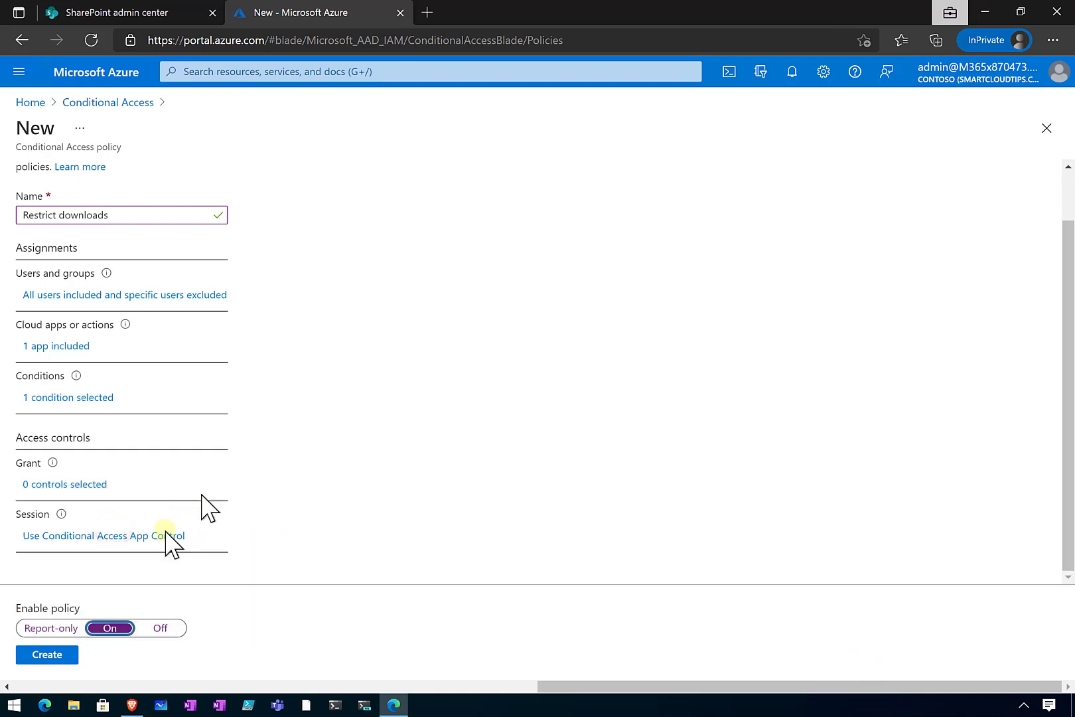
click(40, 656)
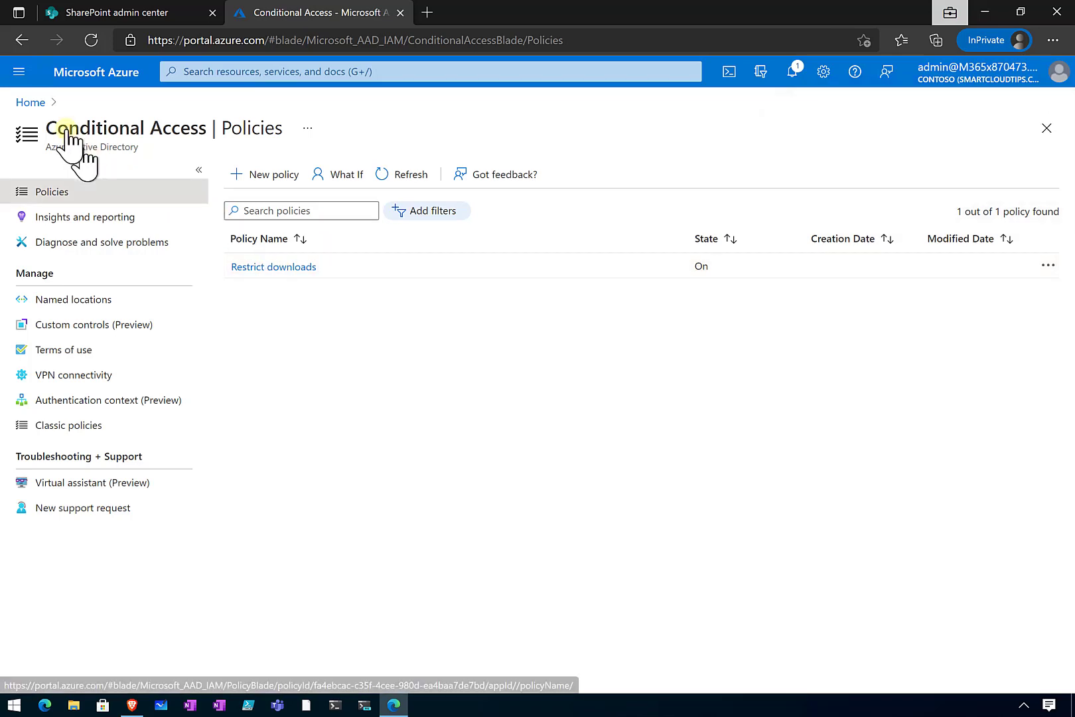
- View Continuous access evaluation under Azure Active Directory Security
click(21, 74)
click(101, 476)
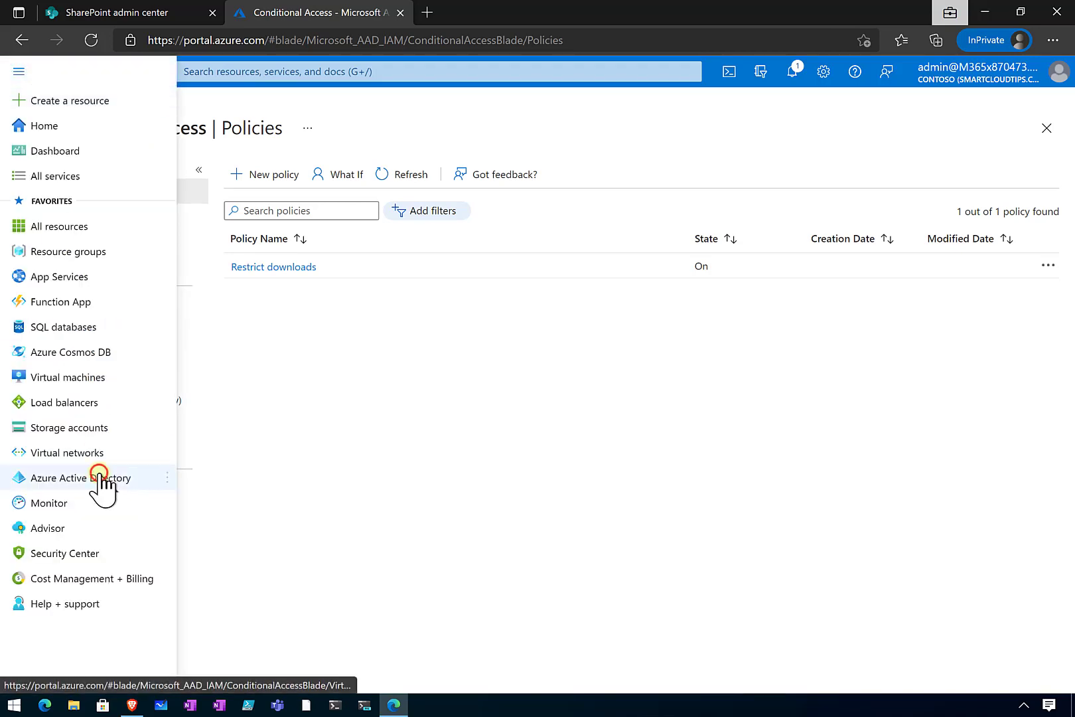
scroll(150, 561, down, 2)
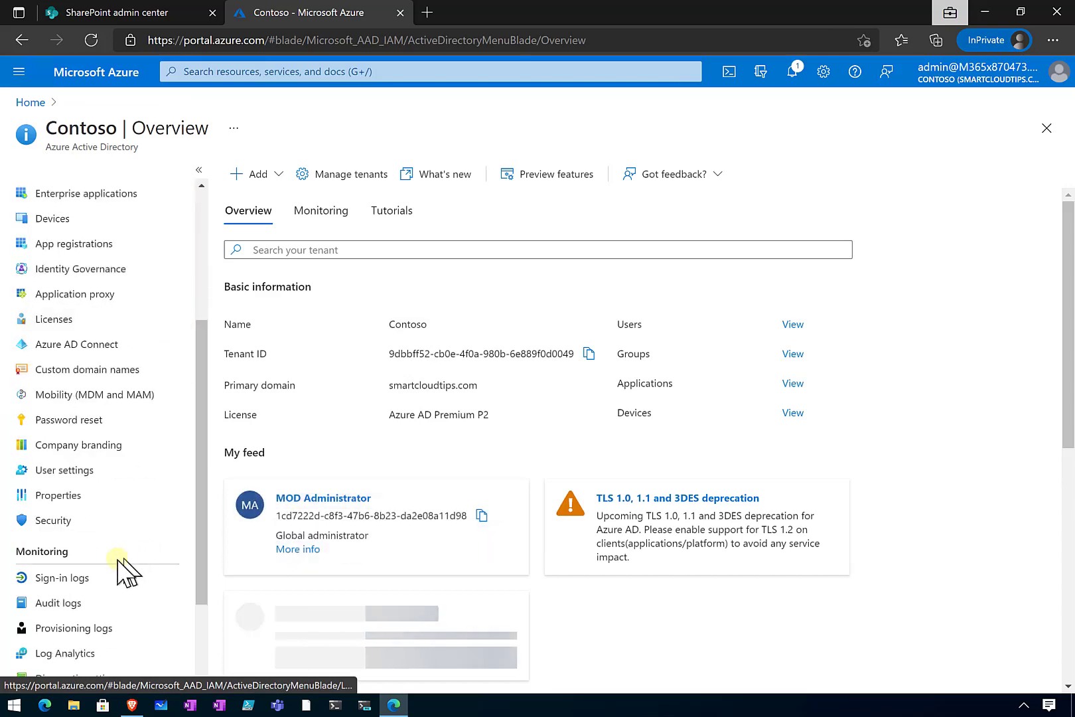
click(65, 519)
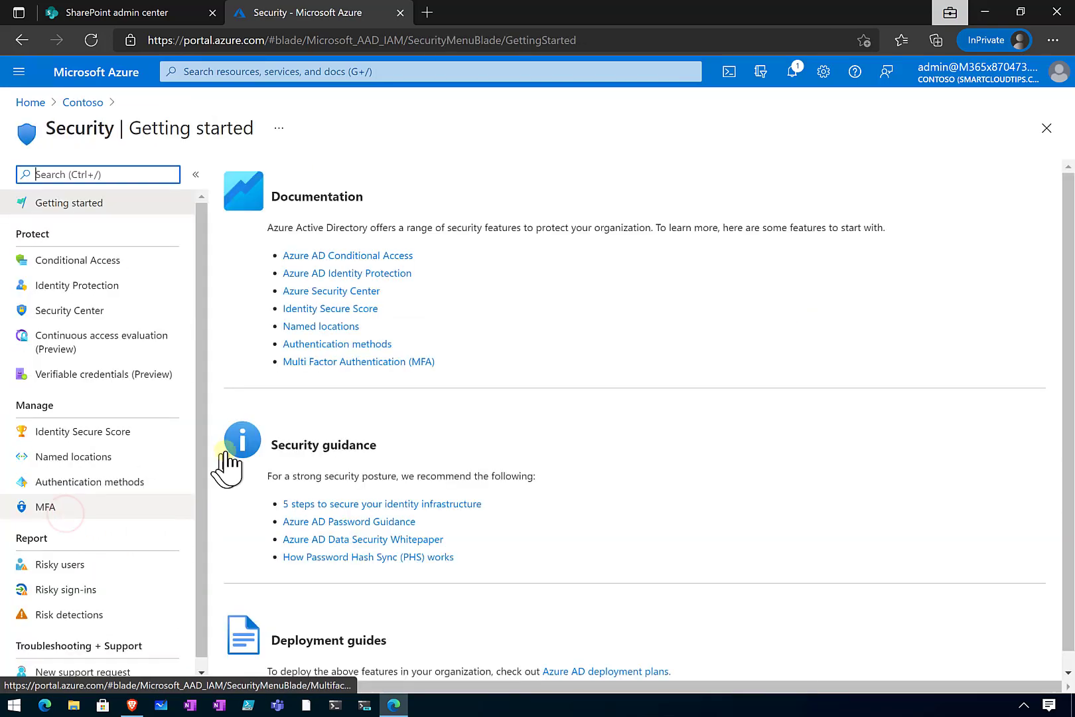
click(86, 341)
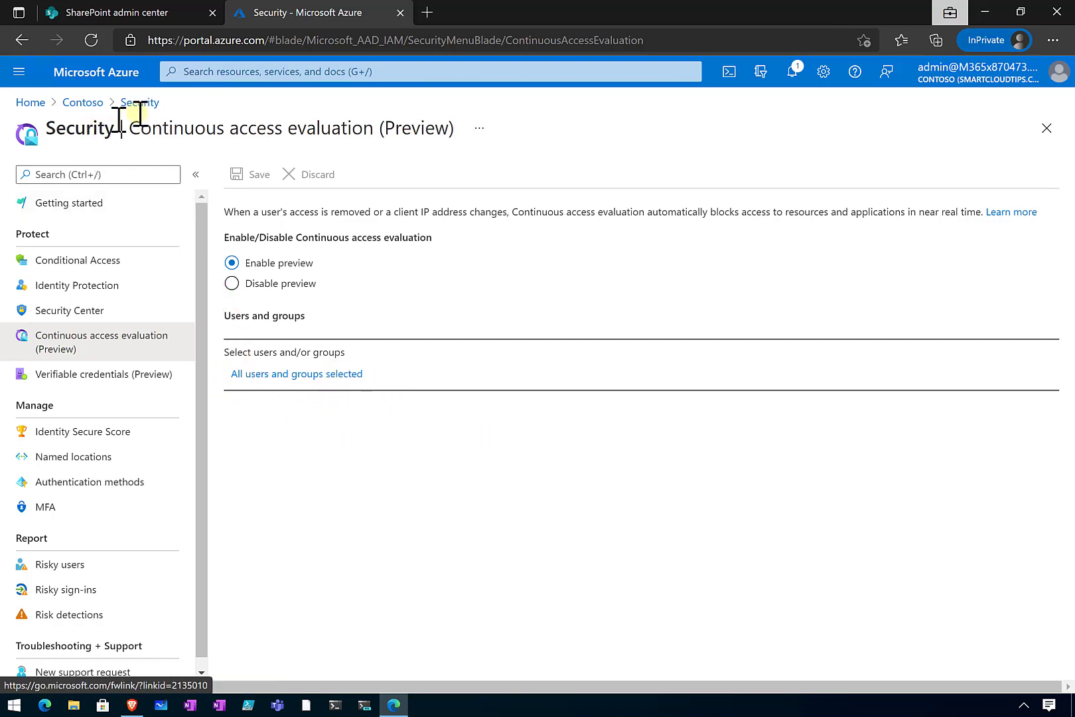
- Reopen the Restrict downloads policy from the Conditional Access policies list
click(215, 71)
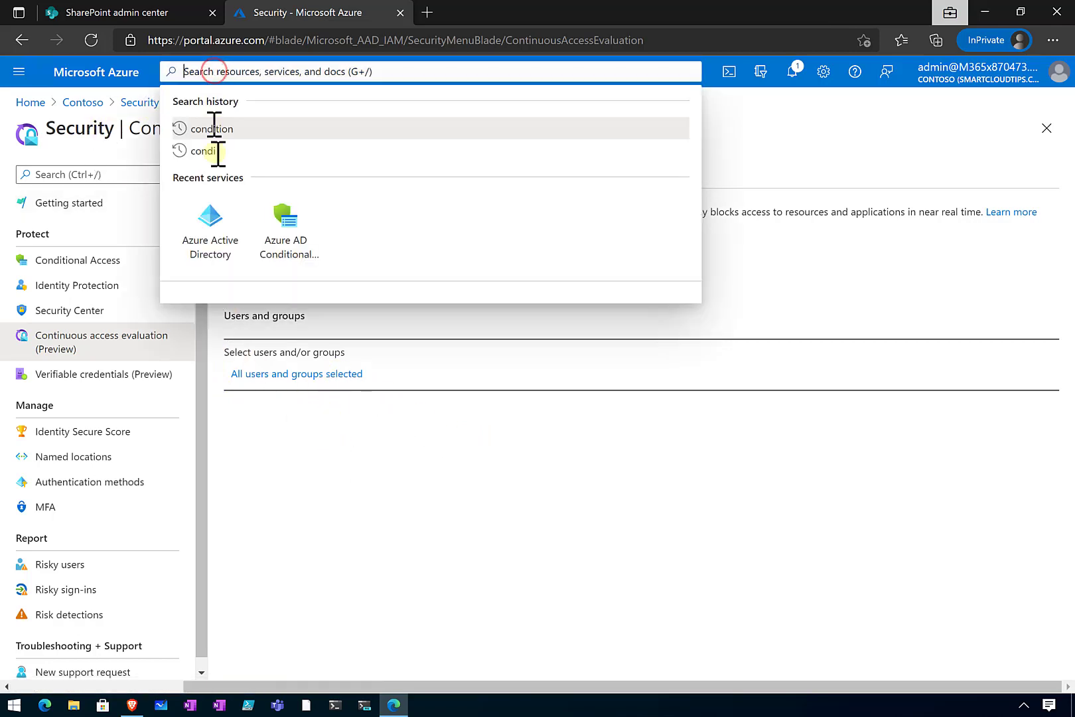
click(282, 230)
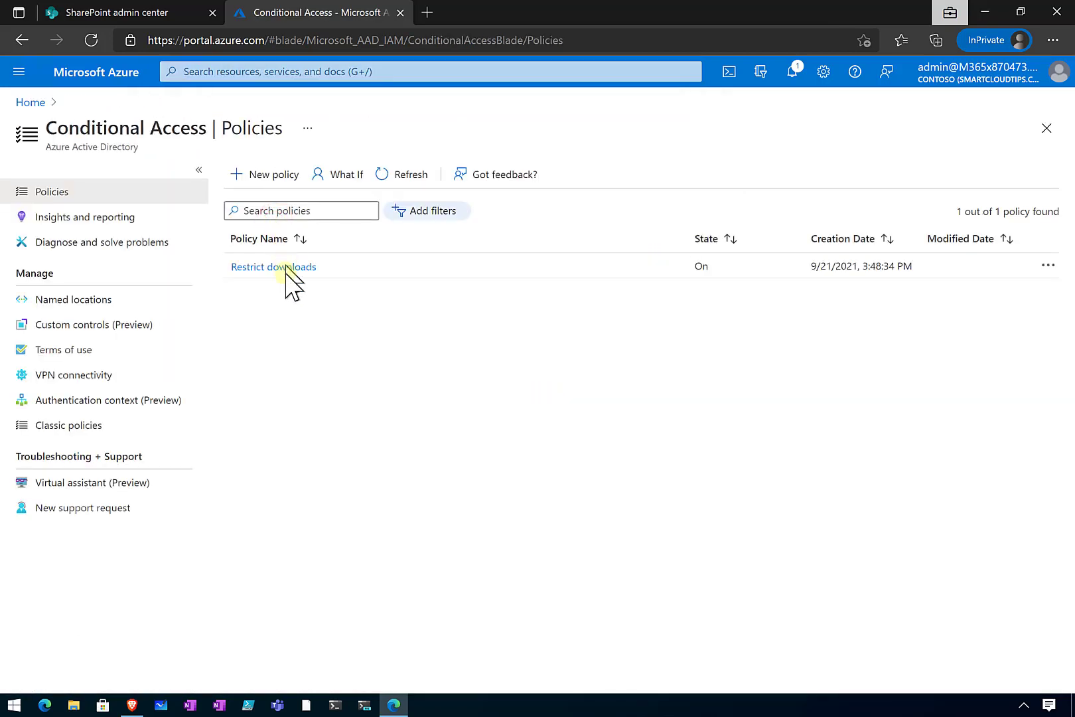
click(274, 263)
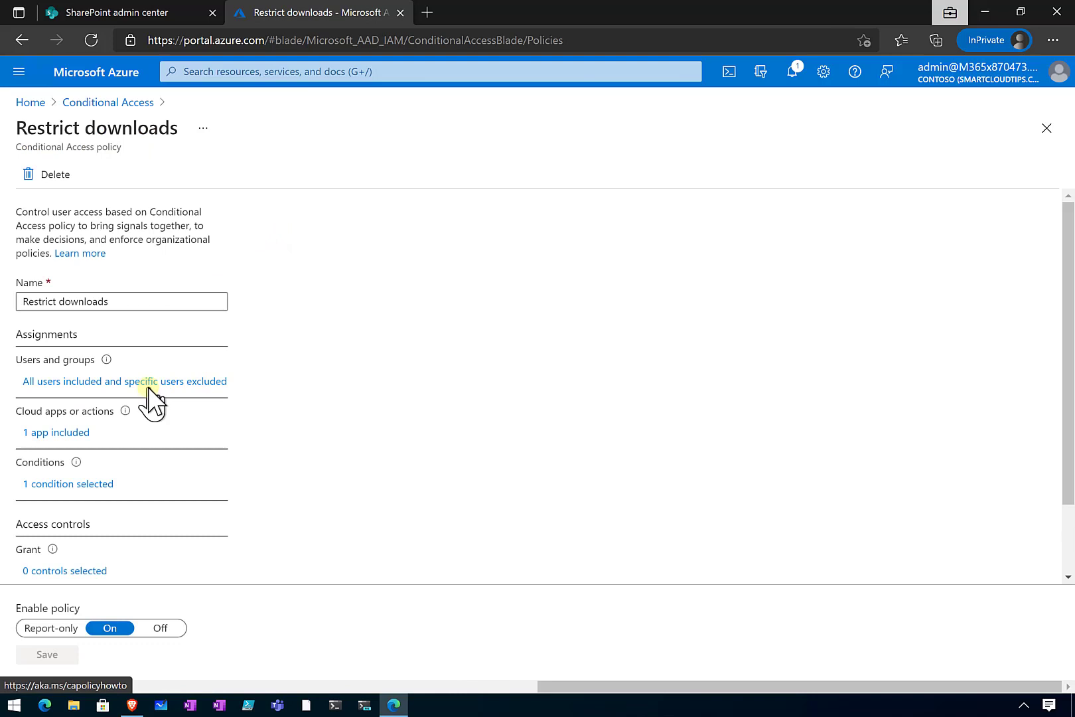
- Review the SharePoint Online app, Browser client-apps condition and block-downloads session, then return to the policies list
scroll(153, 398, down, 1)
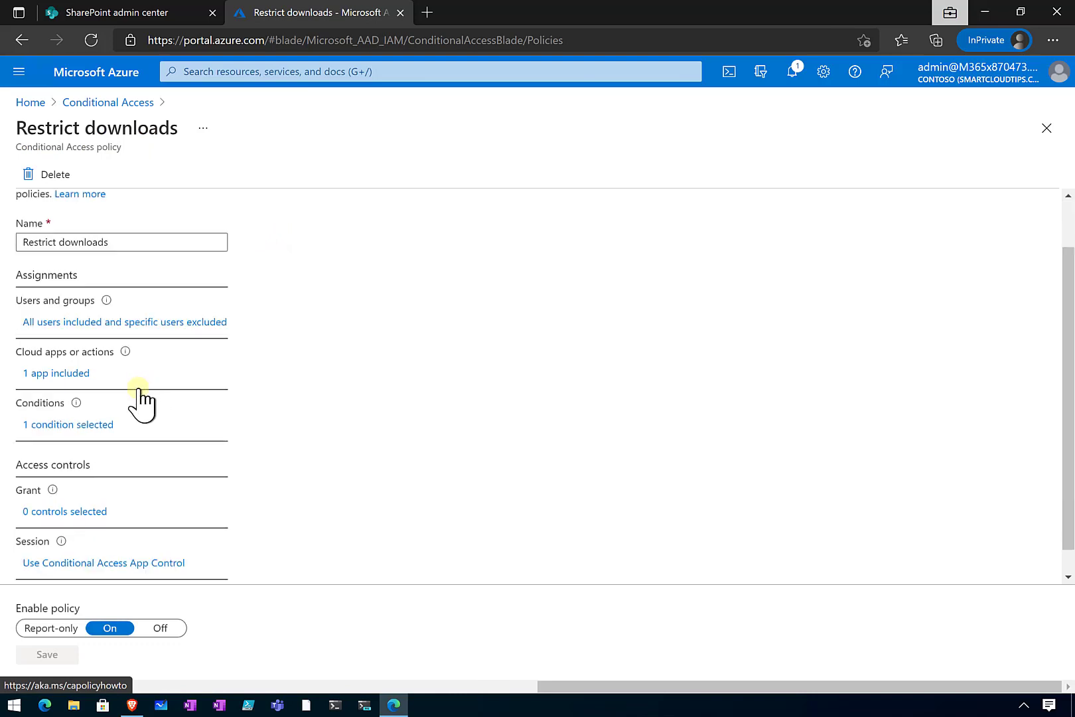
scroll(113, 378, up, 1)
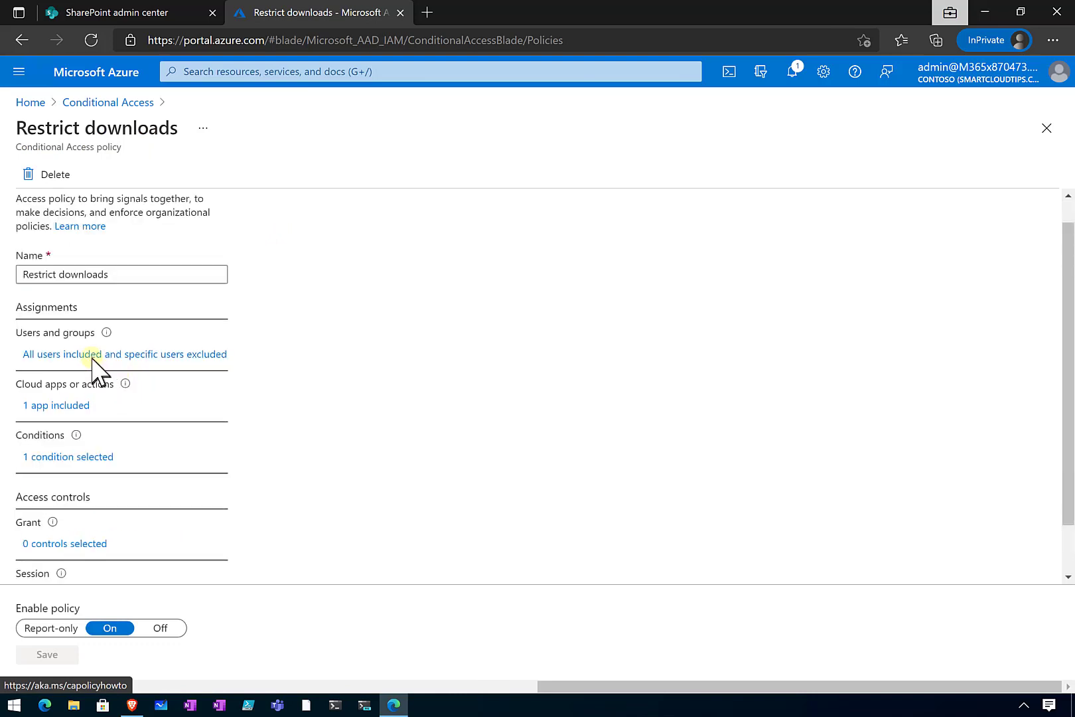
click(85, 406)
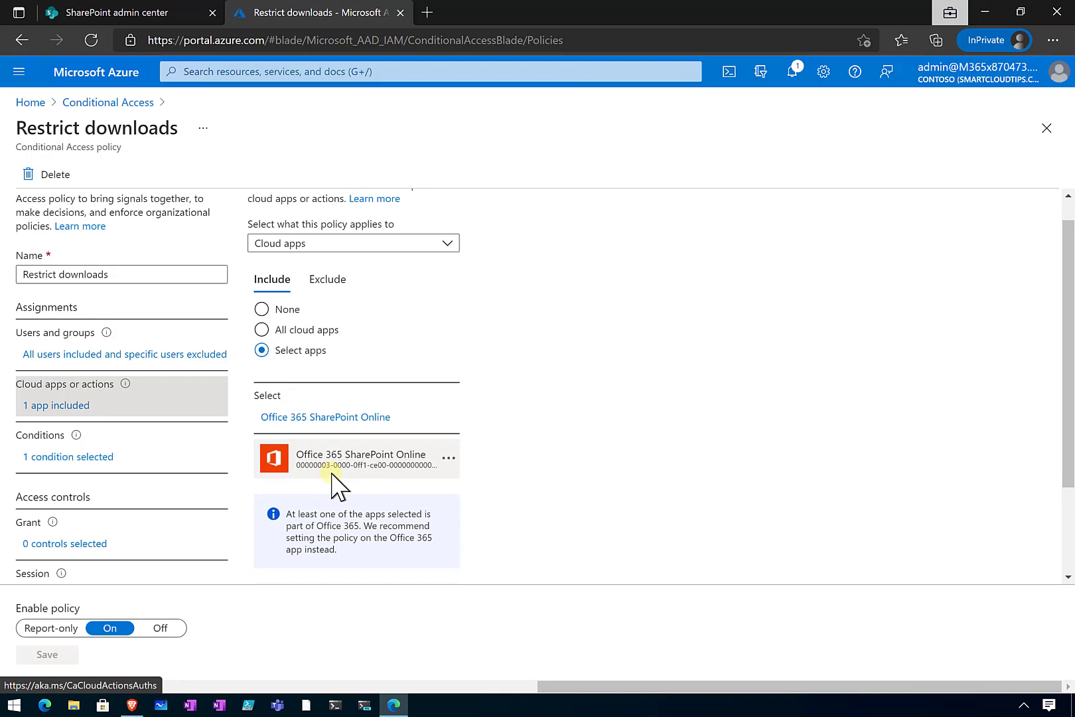
click(99, 458)
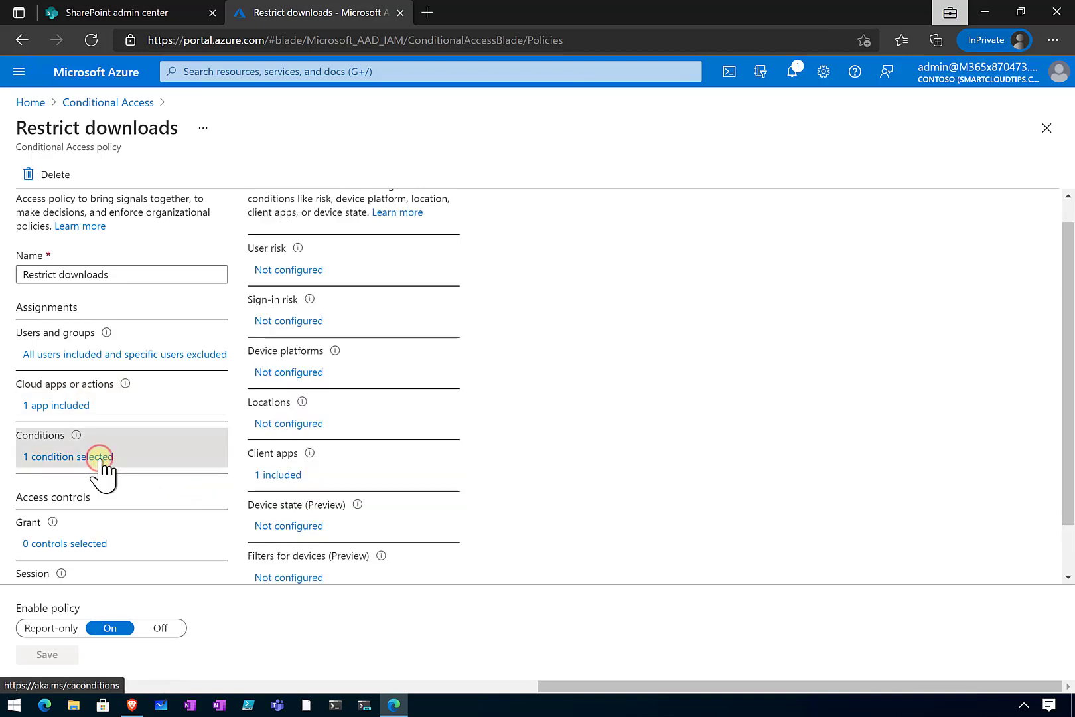
click(282, 475)
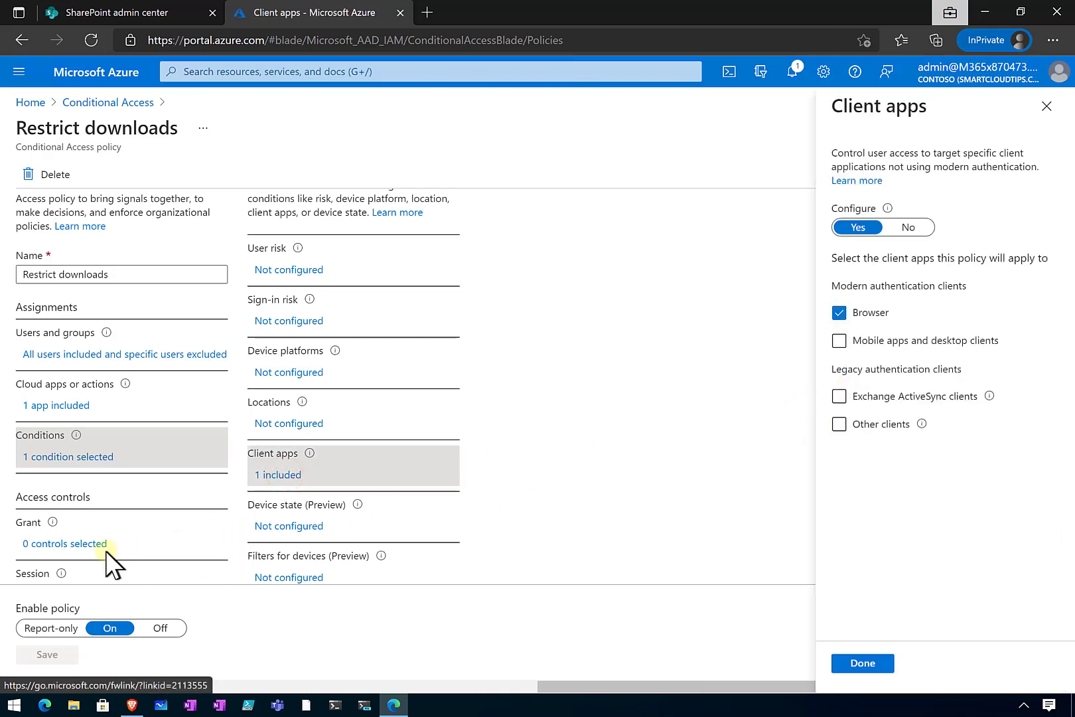
scroll(103, 563, down, 2)
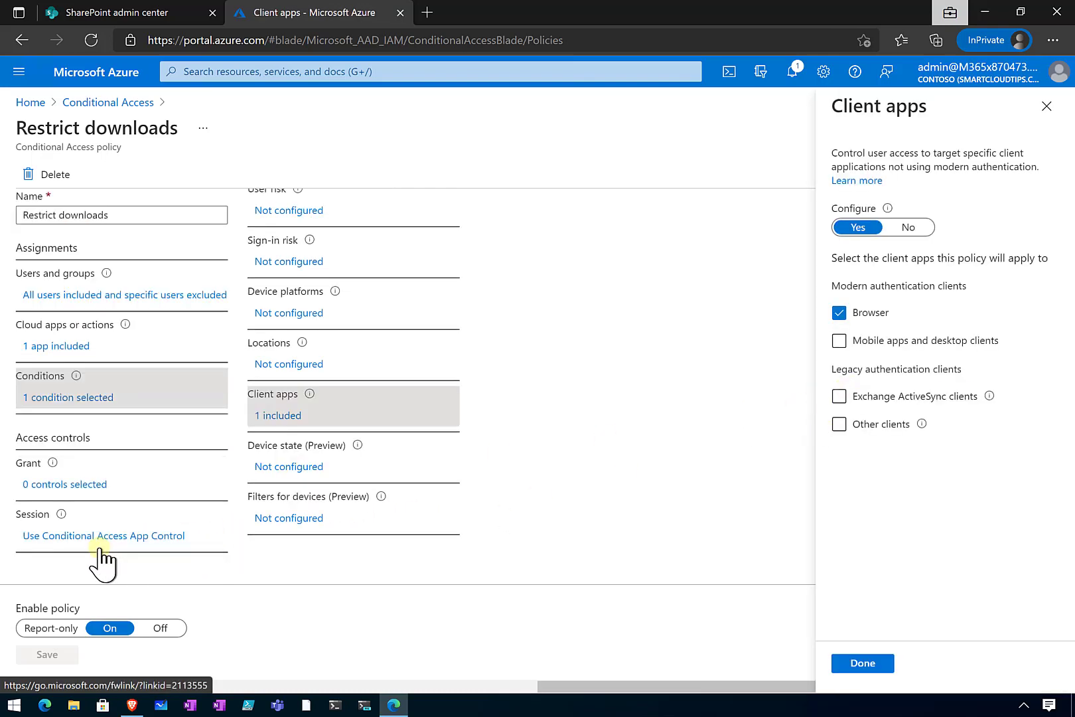
click(84, 535)
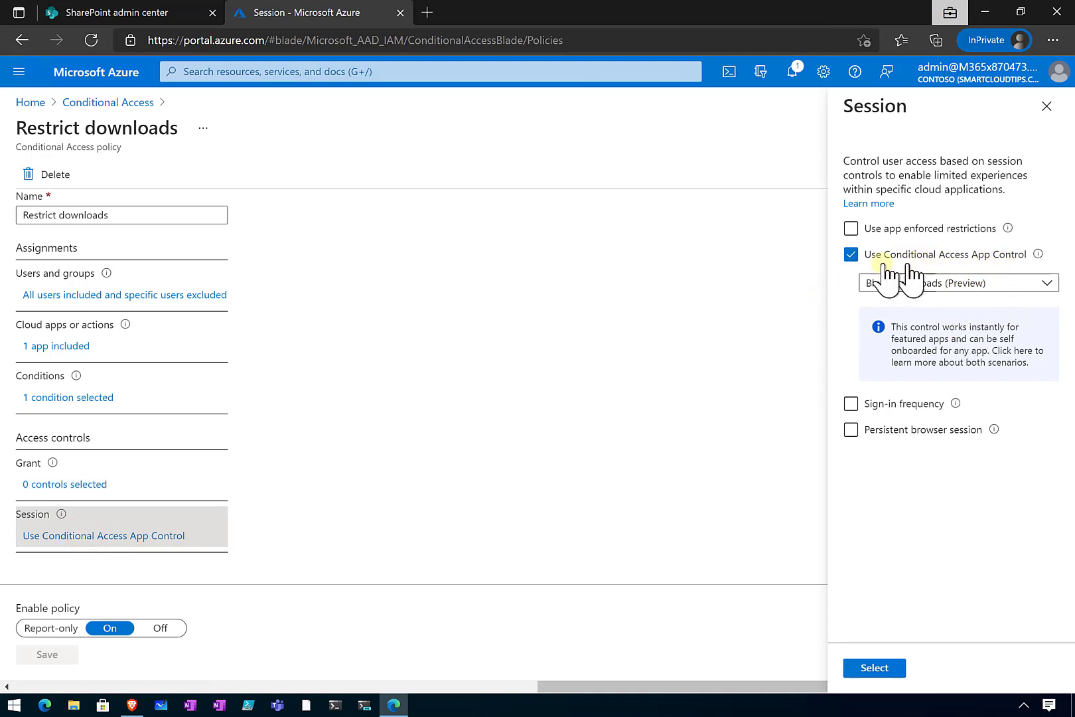
click(888, 669)
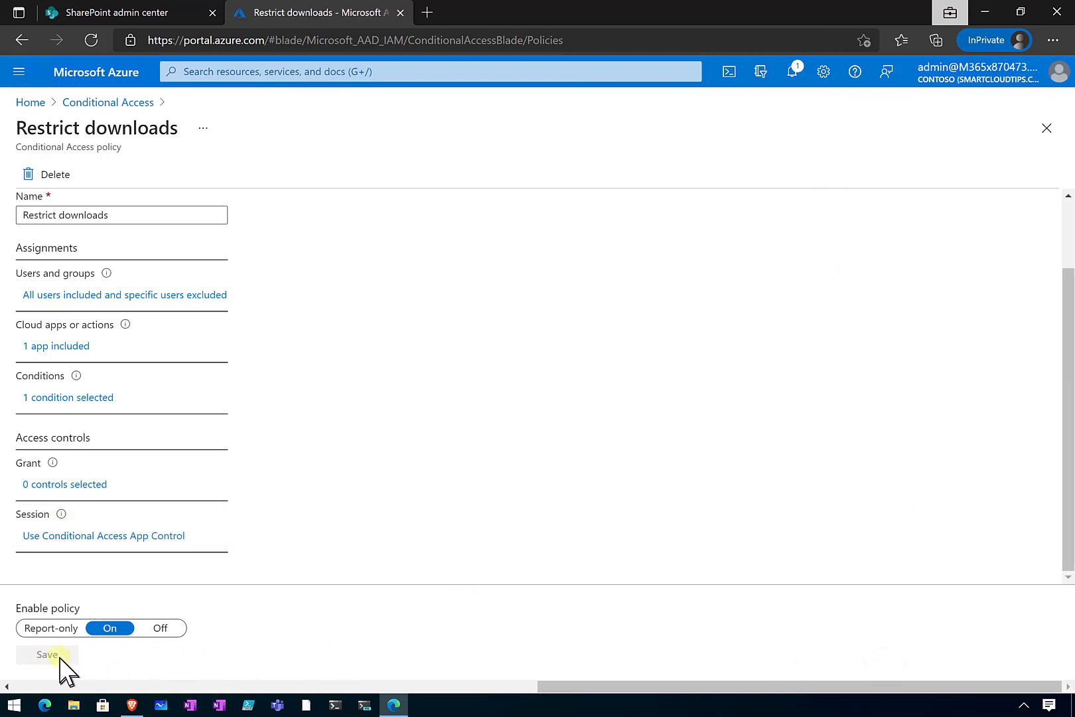
click(127, 103)
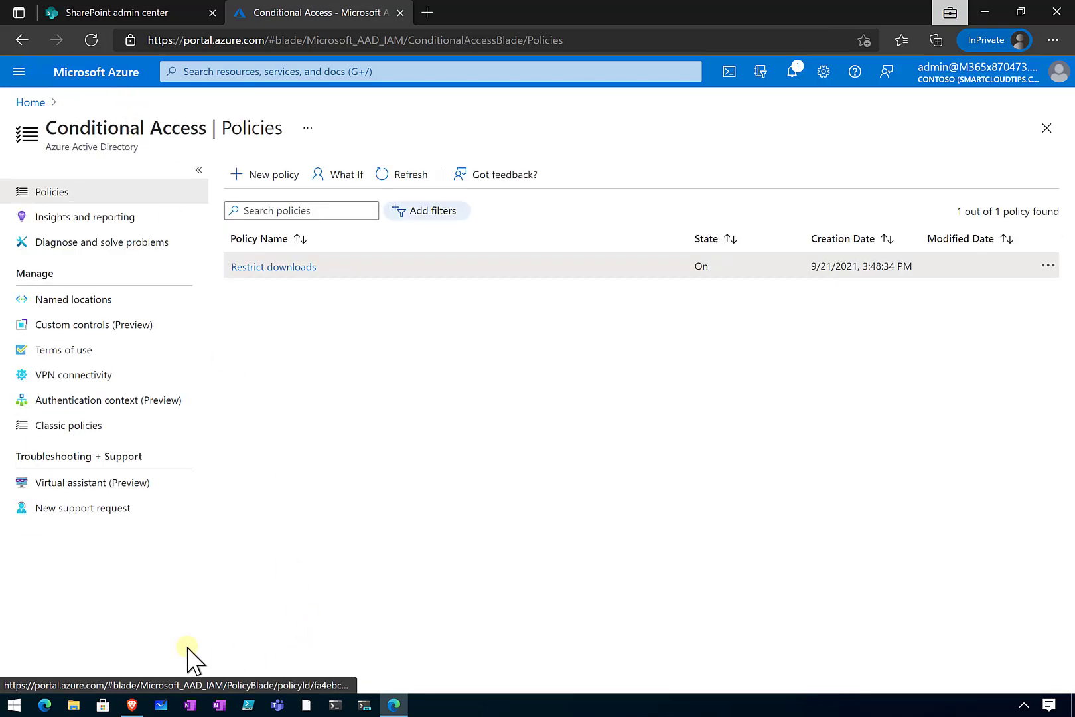
- Reload the SharePoint library through the monitored-access notice, hiding the notification
click(131, 705)
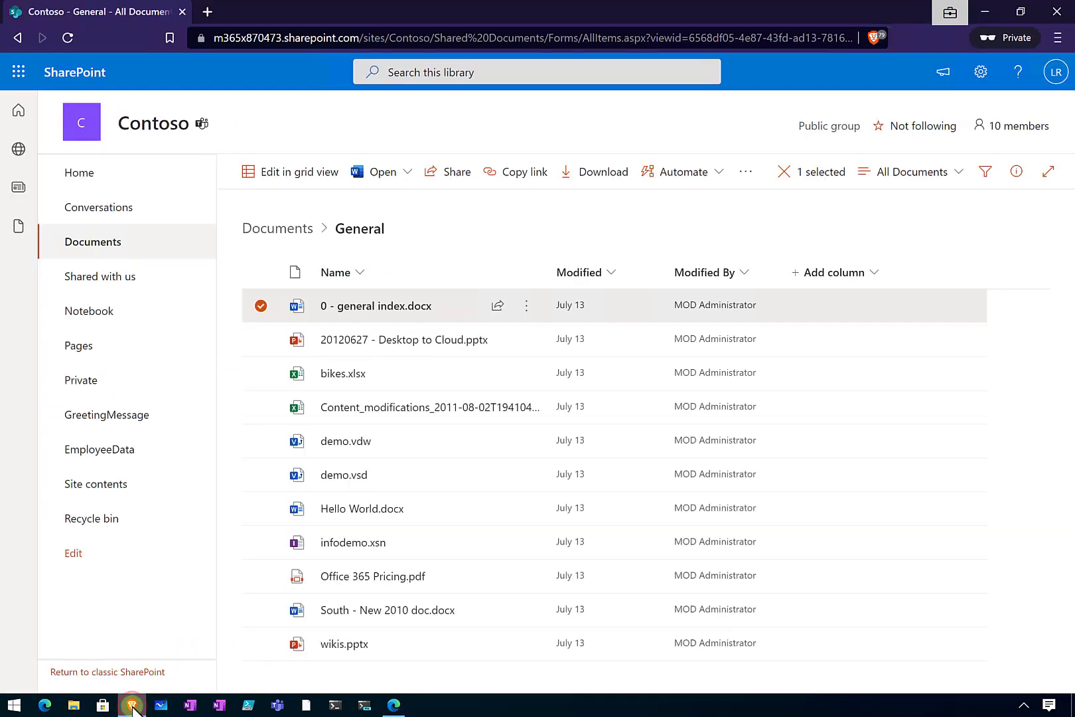
click(113, 60)
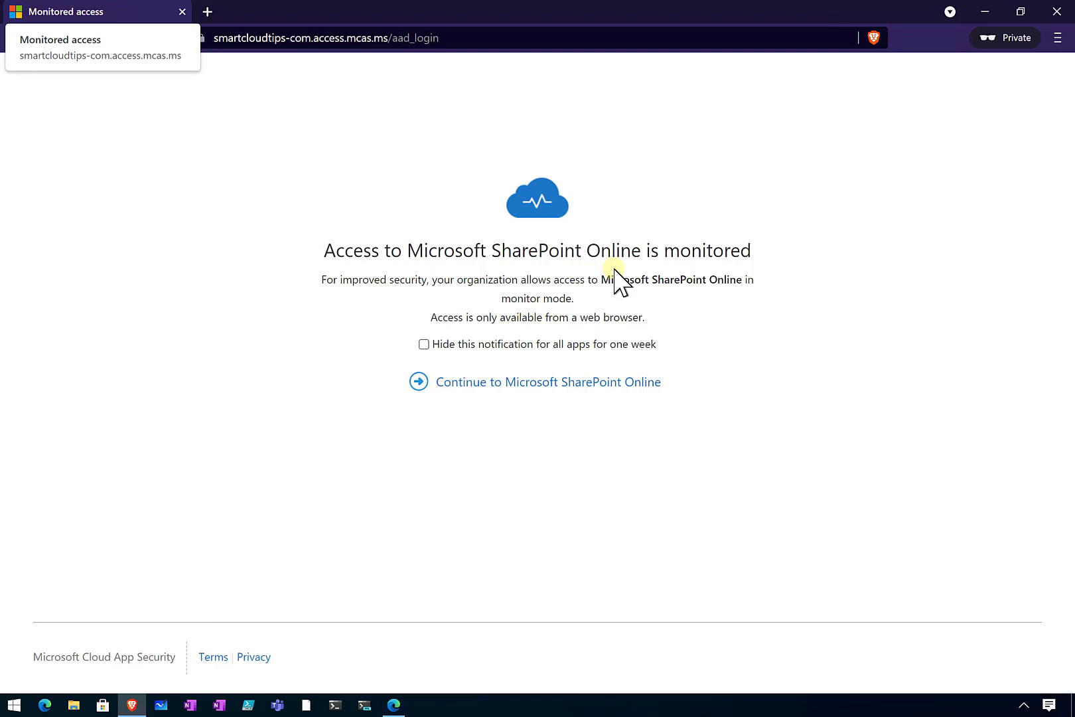
click(424, 344)
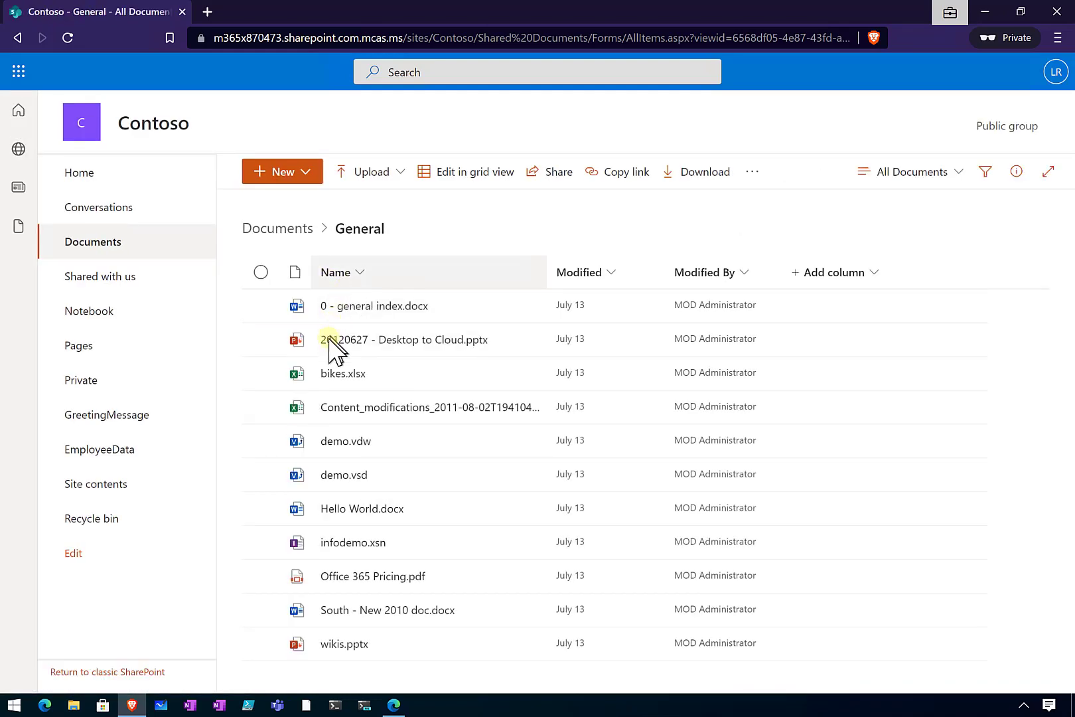
- Try downloading '0 - general index.docx' and dismiss the Download blocked message
click(260, 306)
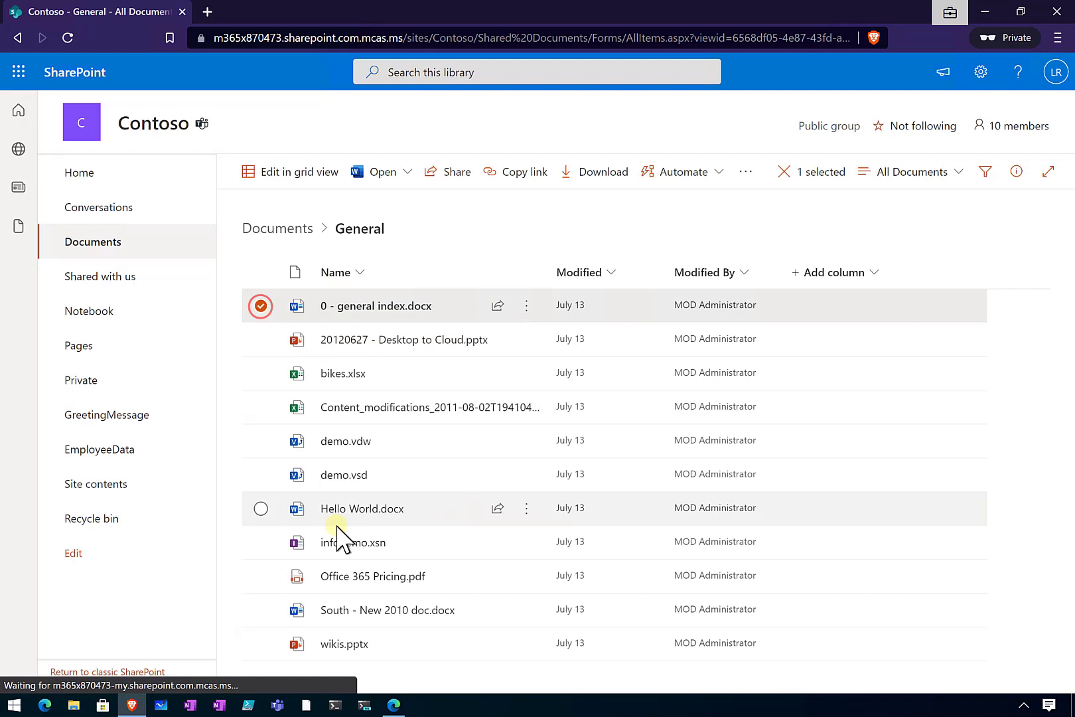
click(601, 176)
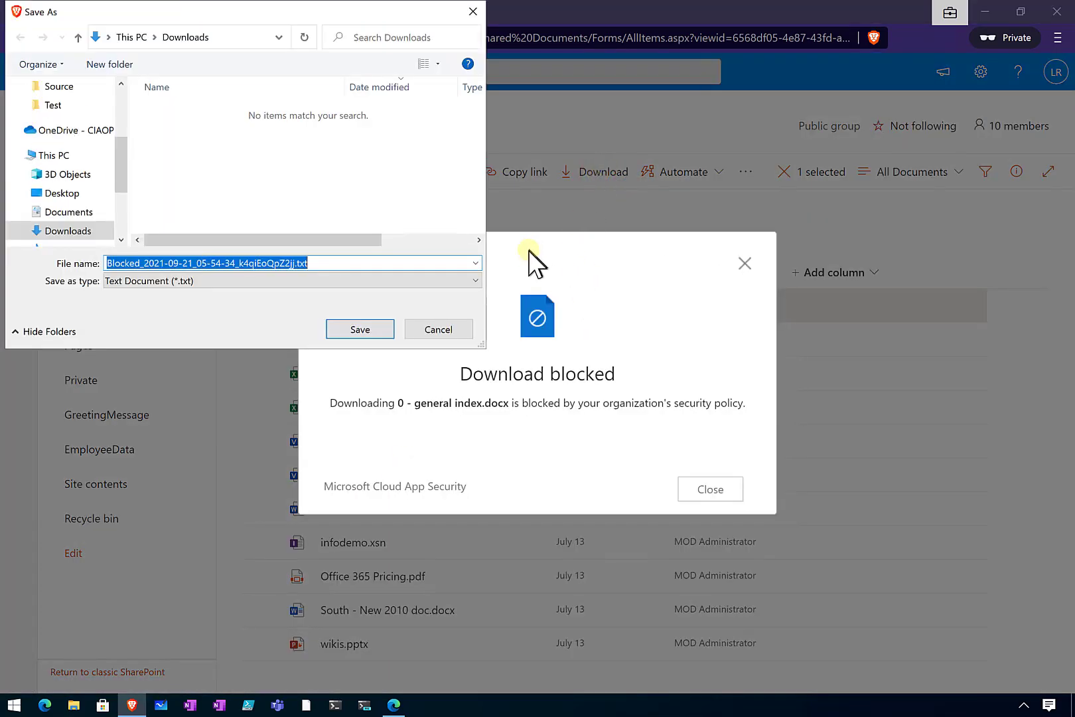
click(523, 257)
click(430, 331)
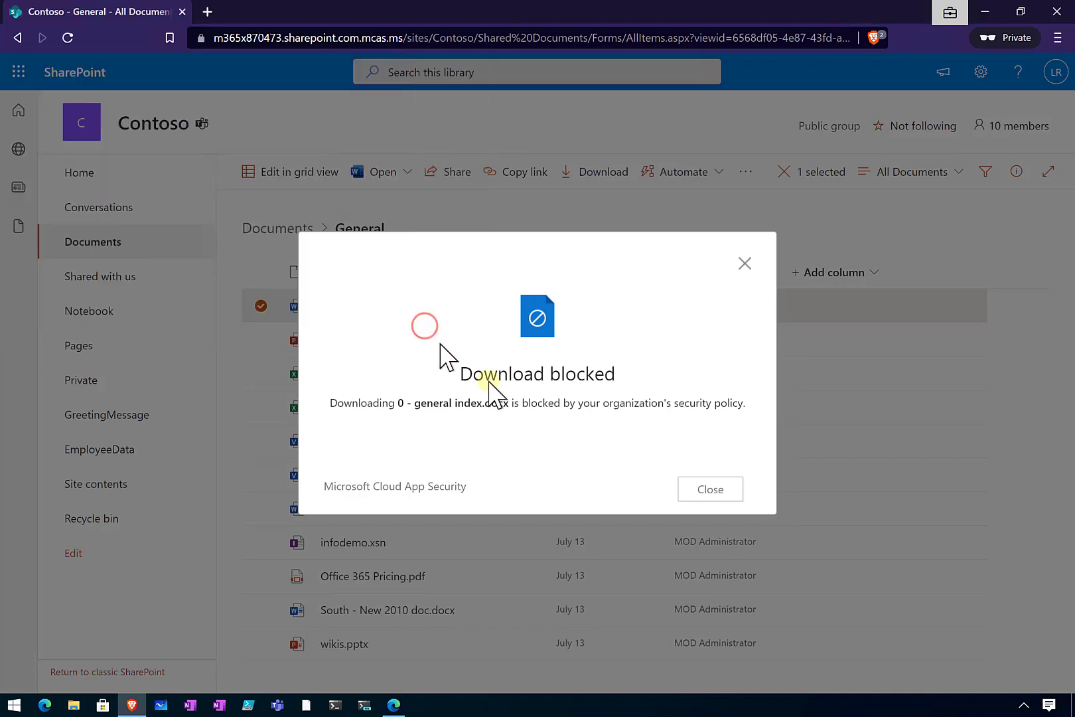
click(705, 490)
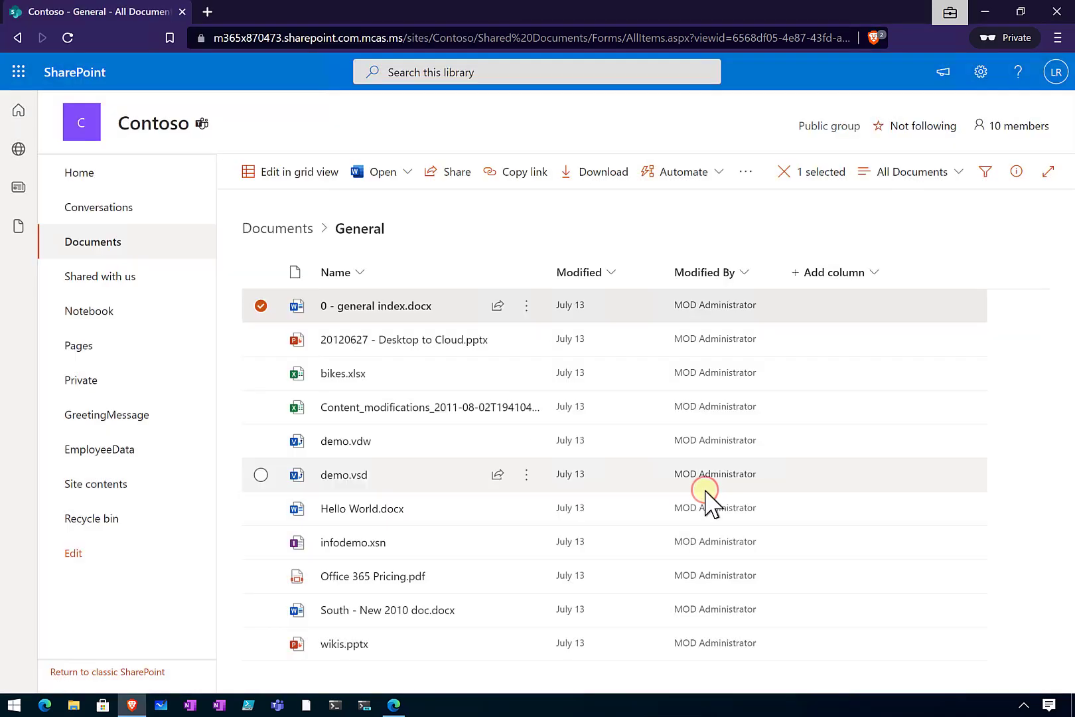
- Try downloading bikes.xlsx, confirm it is blocked too, and return to the Azure window
click(259, 306)
click(261, 374)
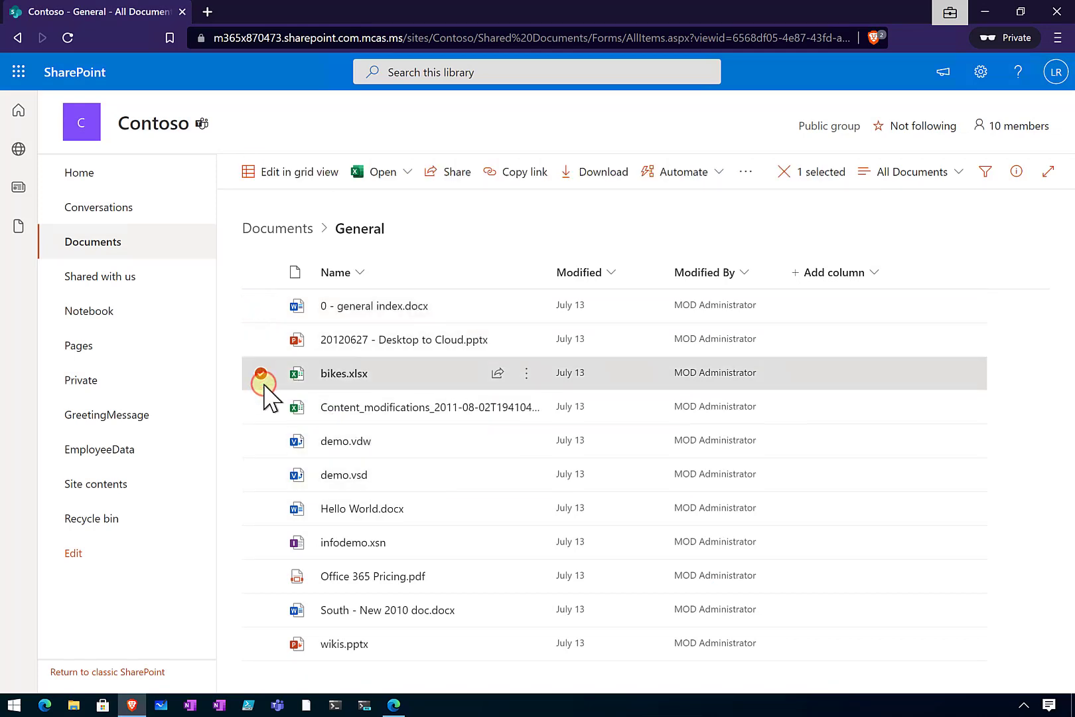
click(599, 175)
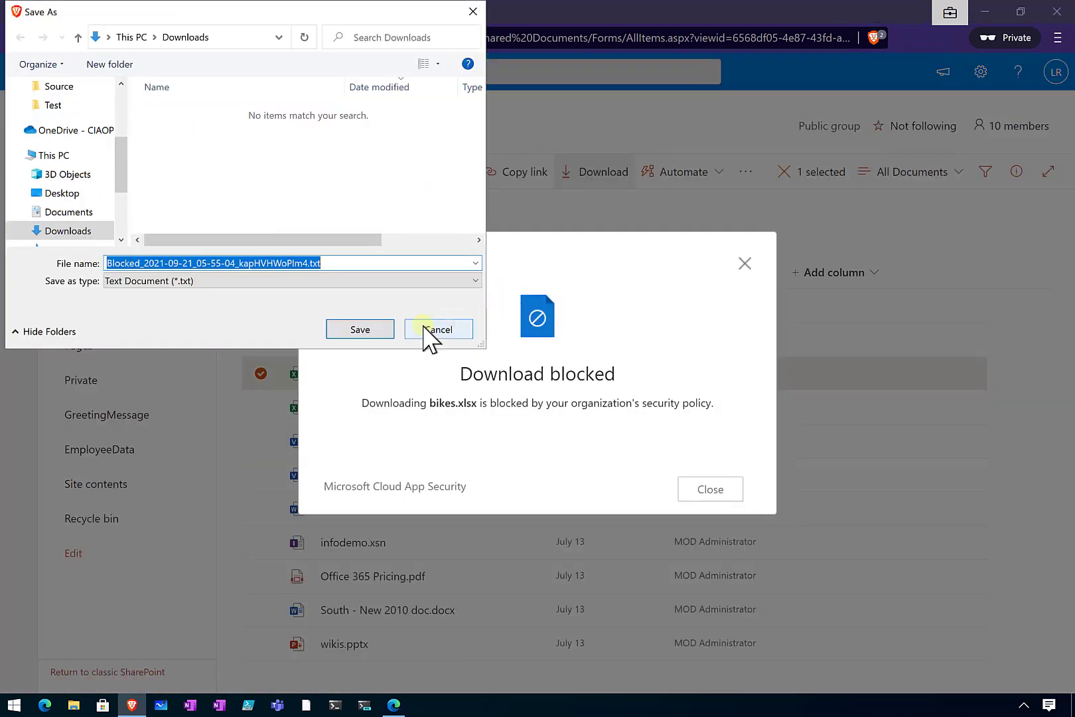
click(430, 330)
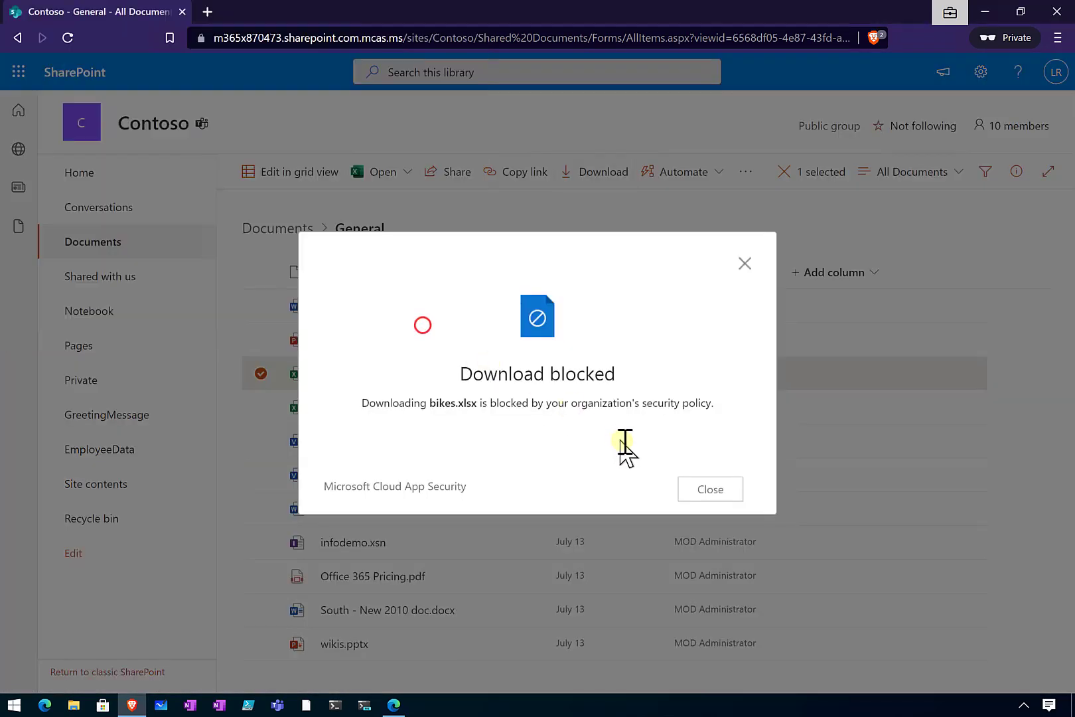
click(706, 489)
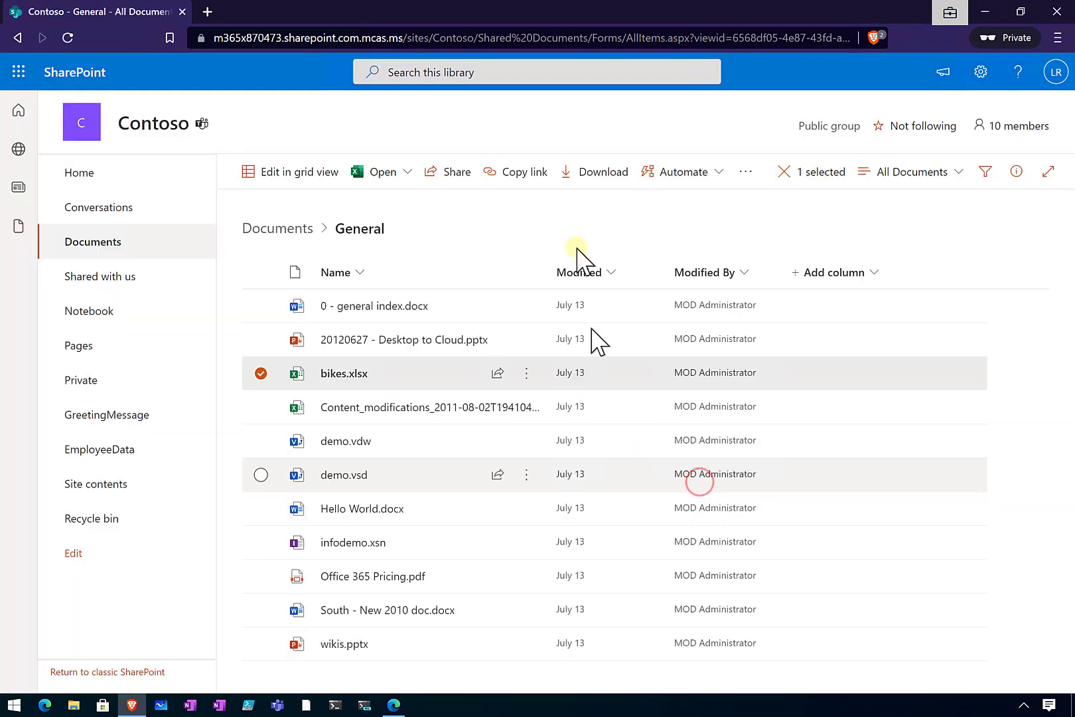
click(392, 38)
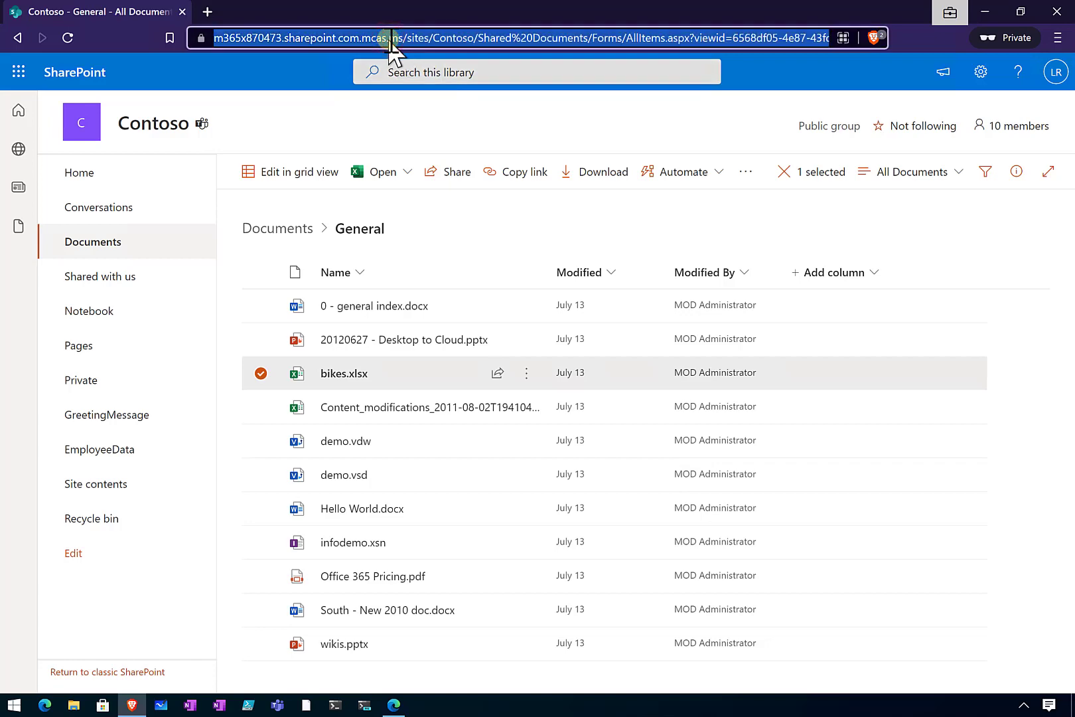
click(393, 705)
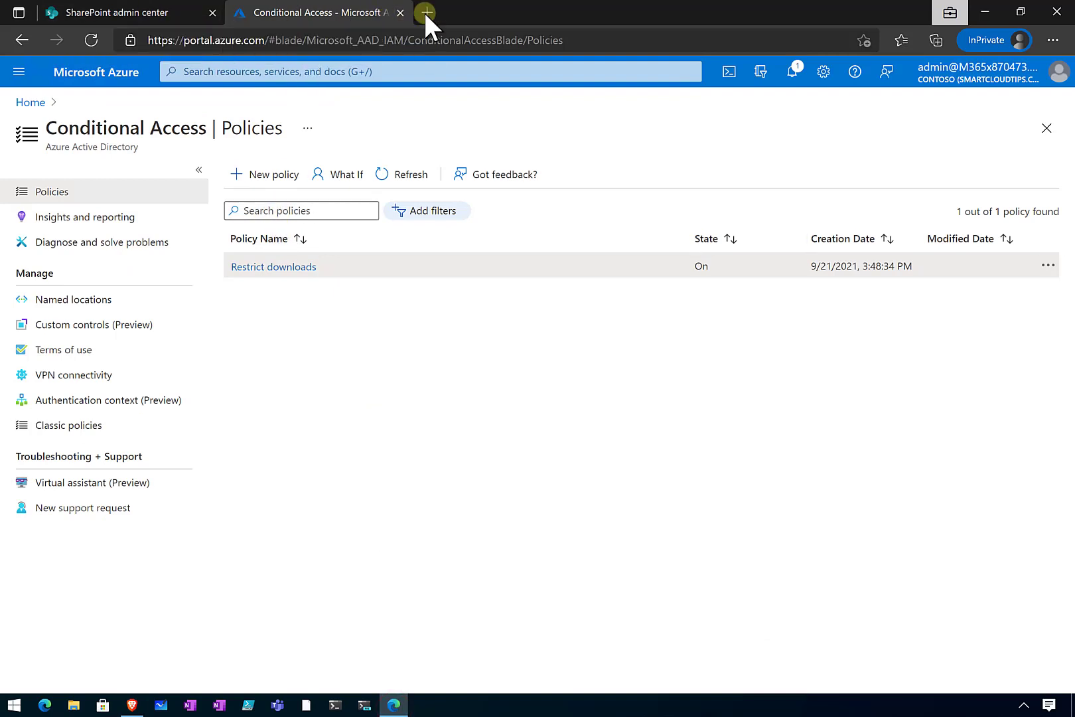
- In a private tab, download 0 - general index.docx from Contoso's Documents > General folder as the admin
click(424, 13)
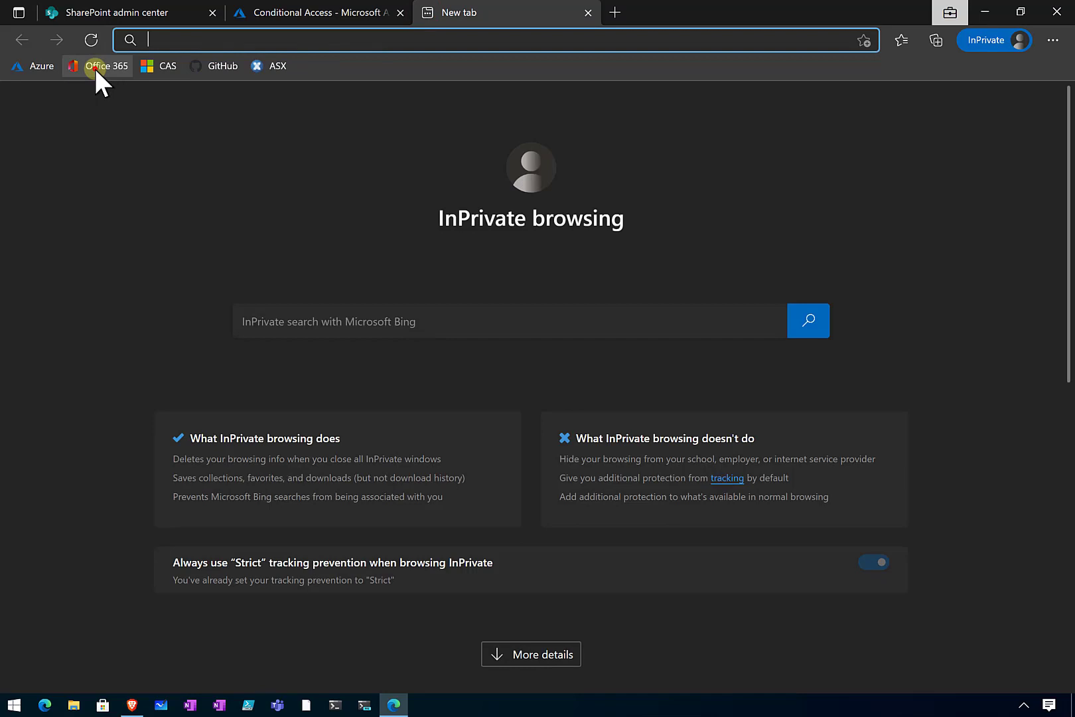
click(94, 67)
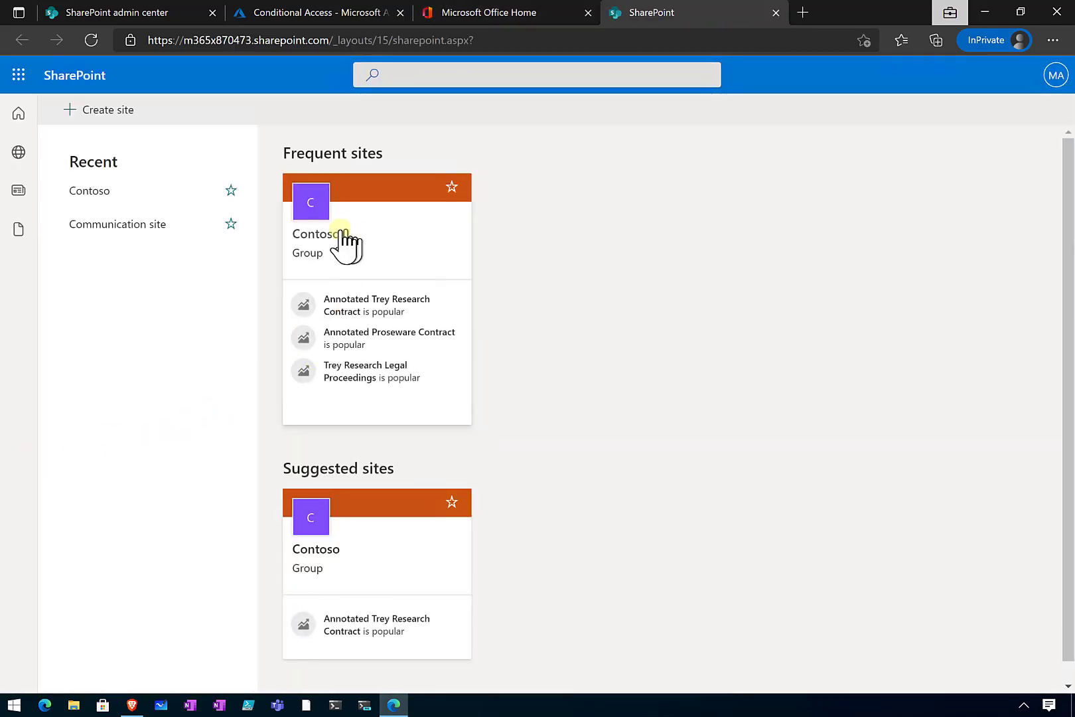
click(319, 236)
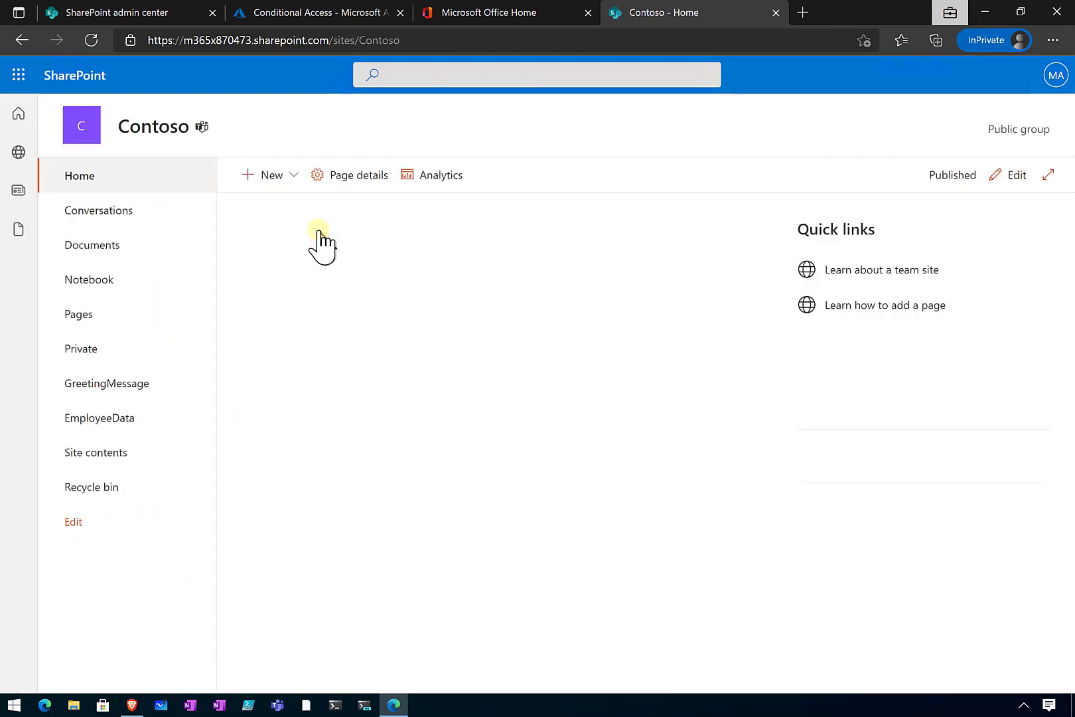
click(74, 245)
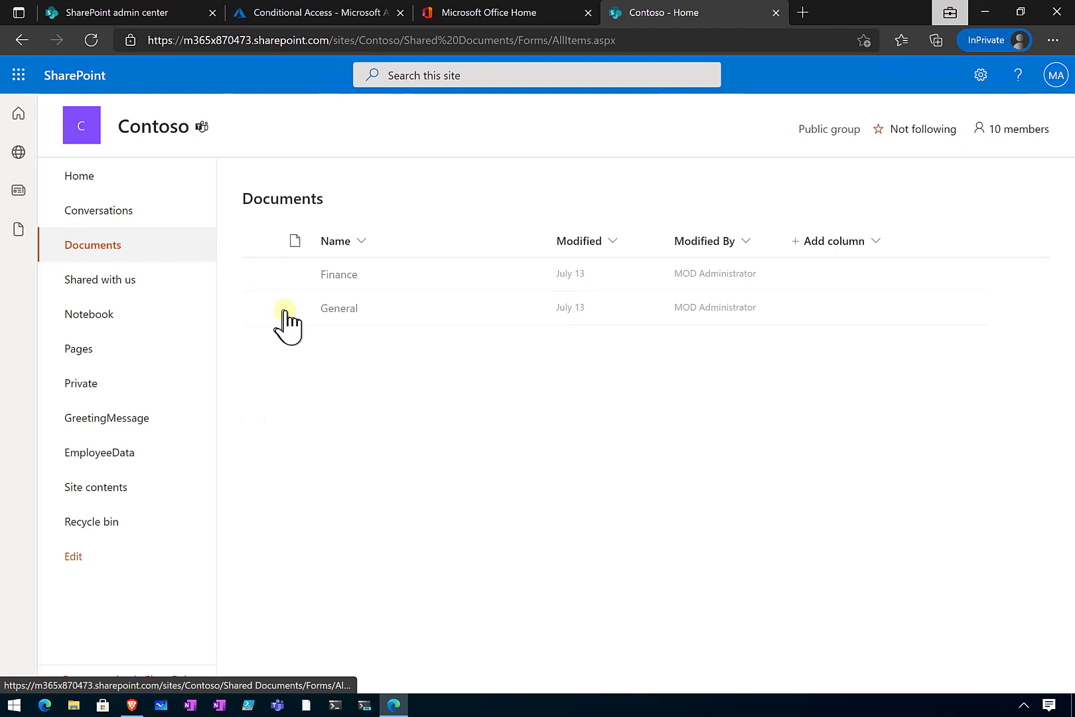
click(339, 342)
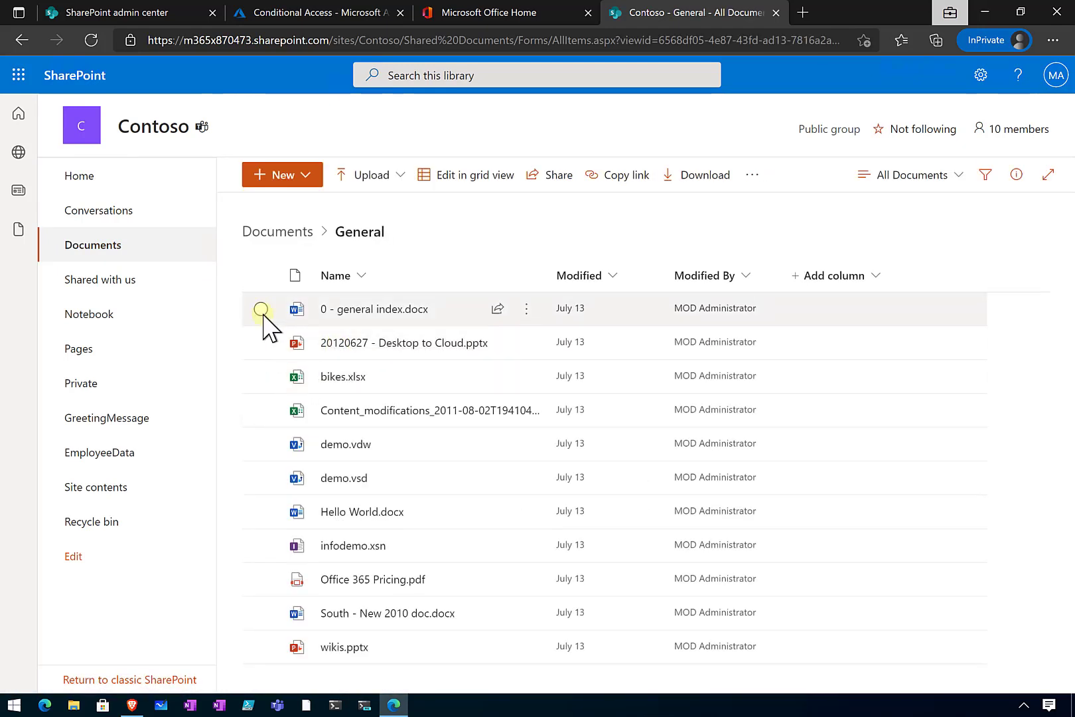
click(261, 309)
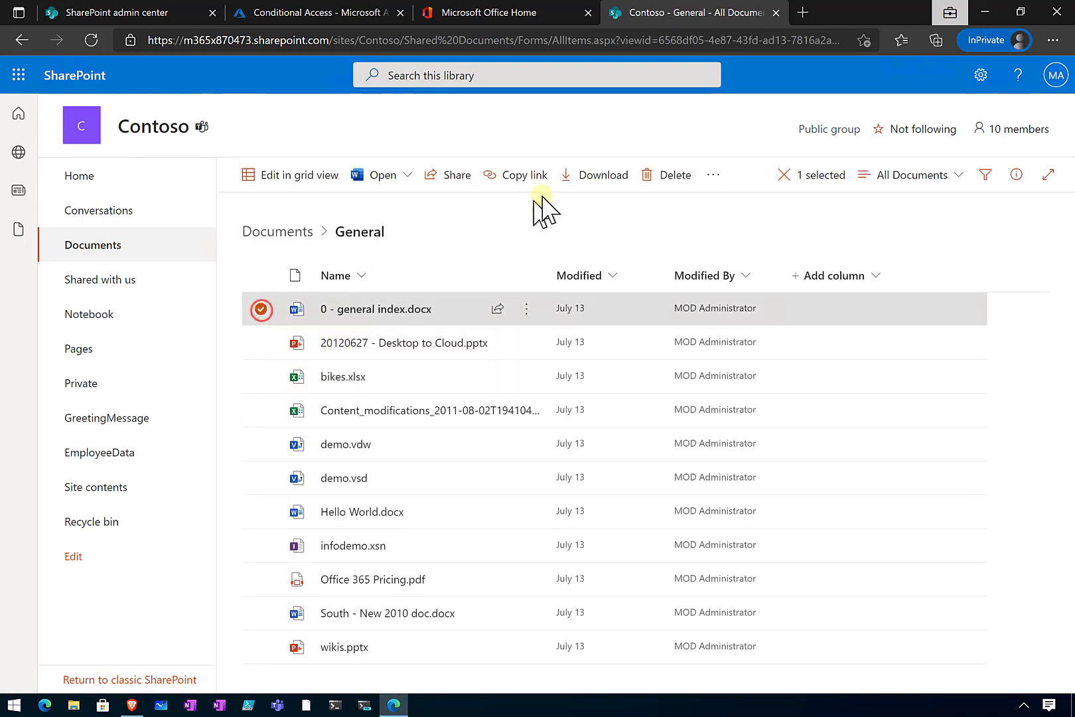
click(596, 180)
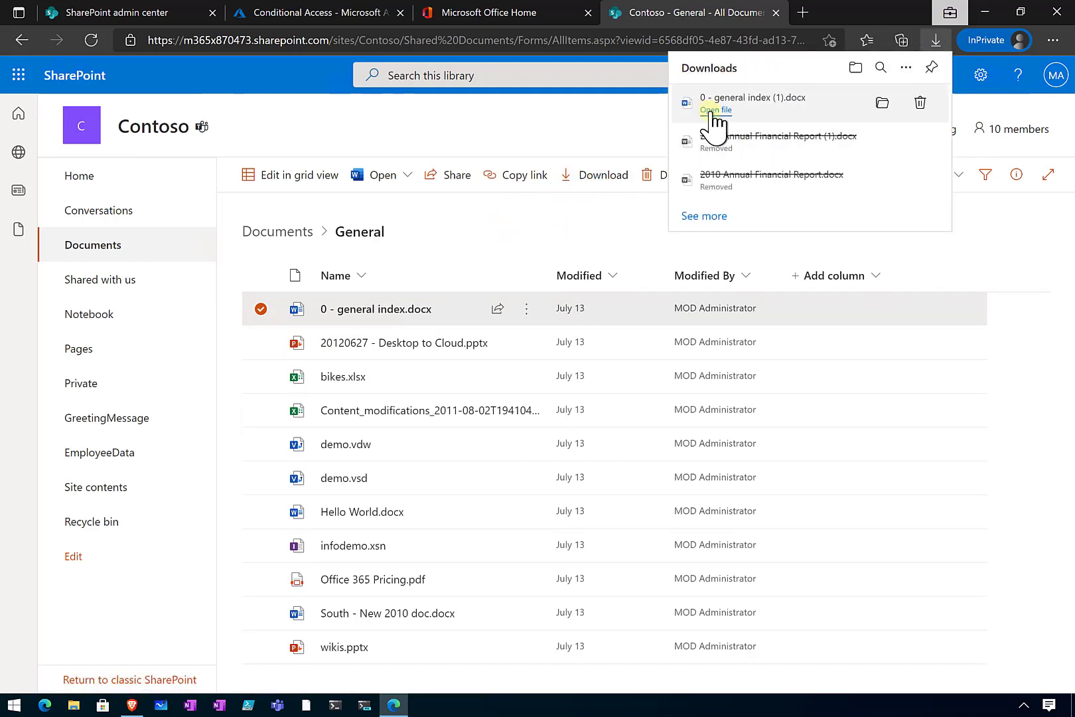
- Confirm 0 - general index (1).docx is in the Downloads folder, then compare with the user's session
click(882, 105)
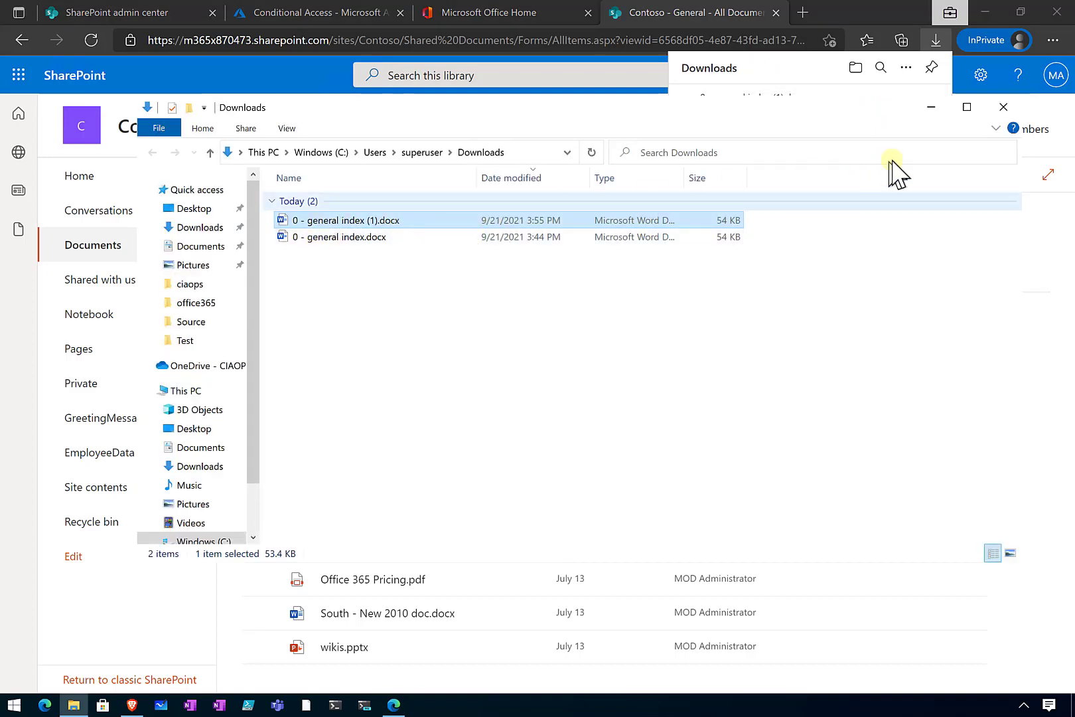
click(1003, 106)
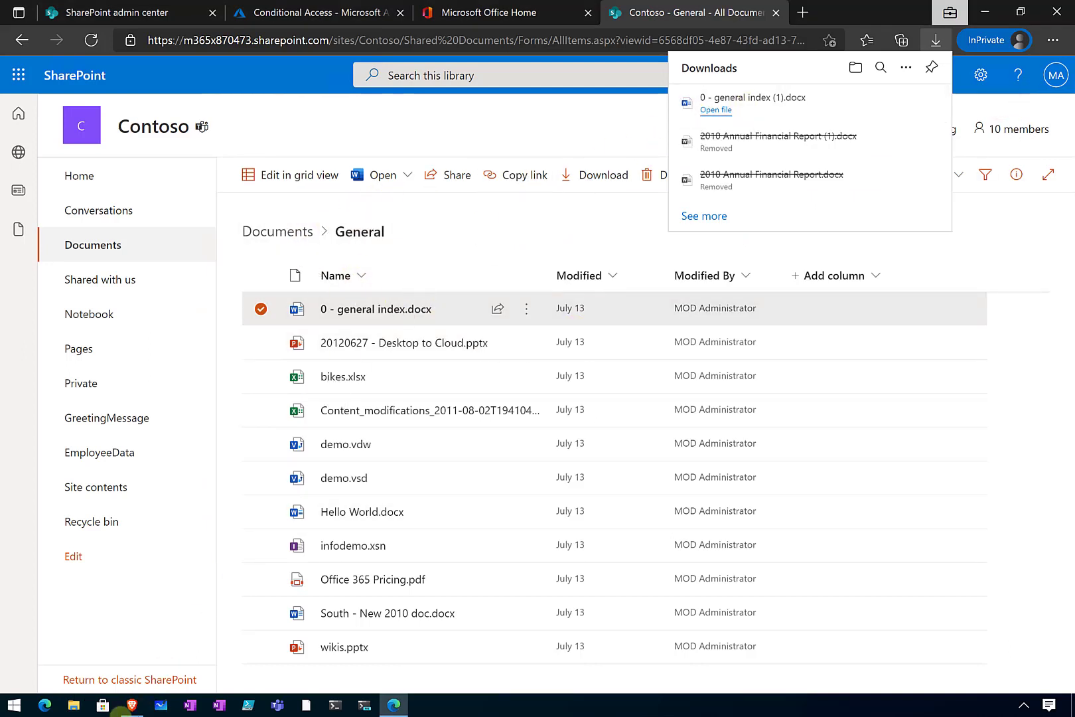
click(132, 705)
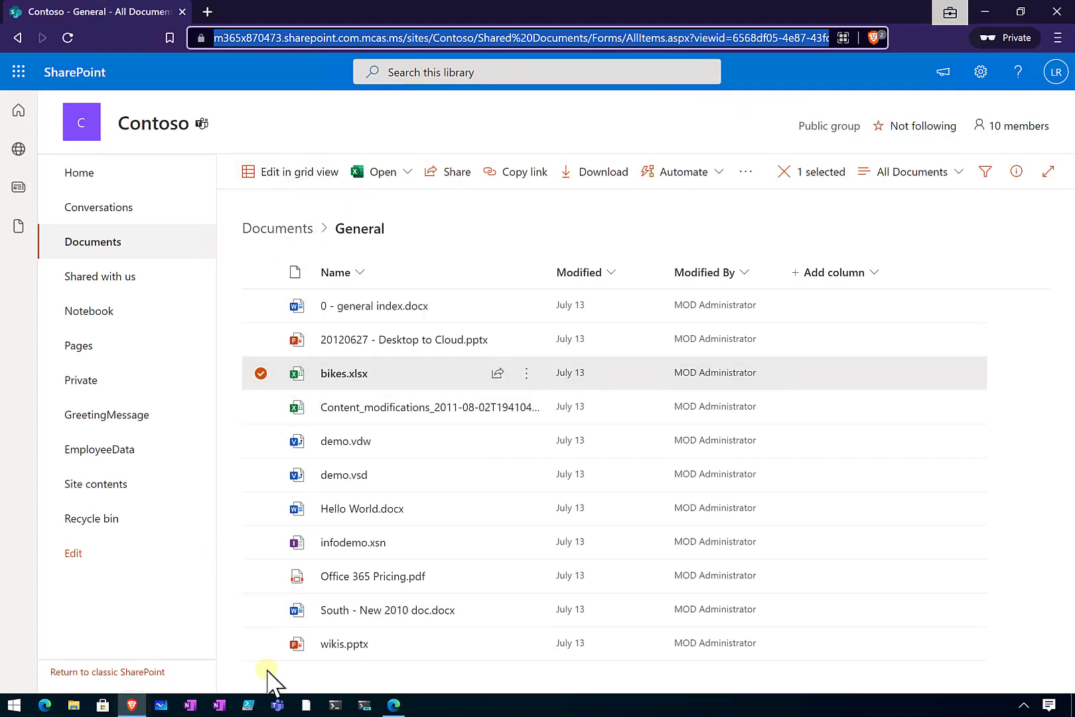
click(394, 705)
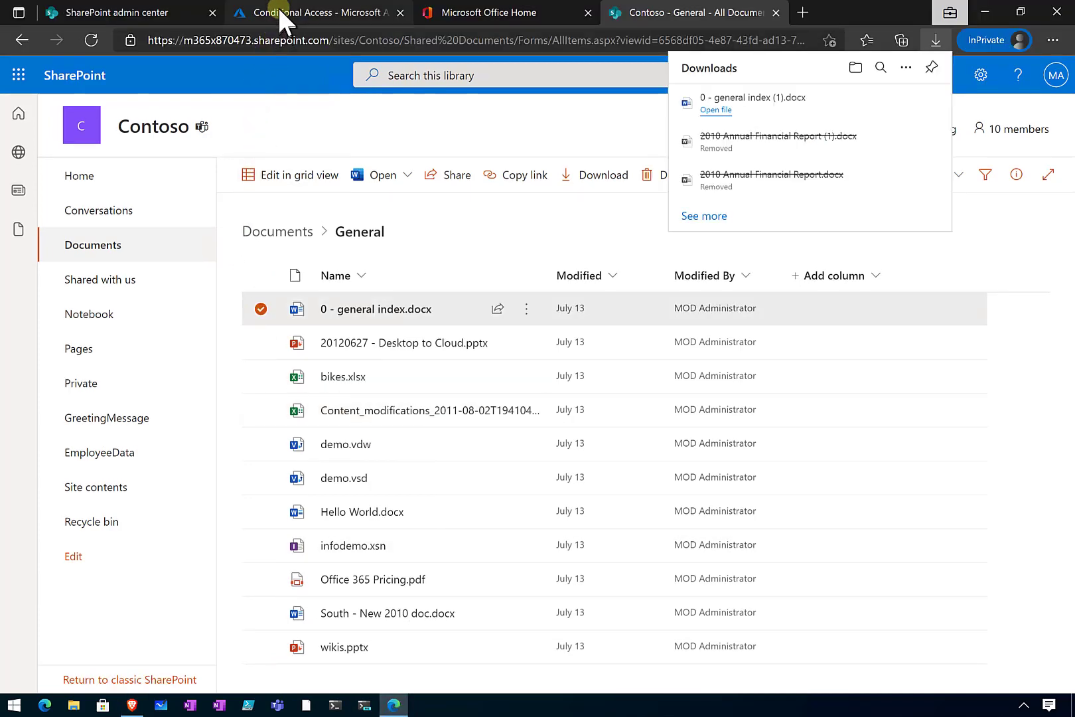
- Open the Restrict downloads policy and review its Client apps browser condition
click(278, 14)
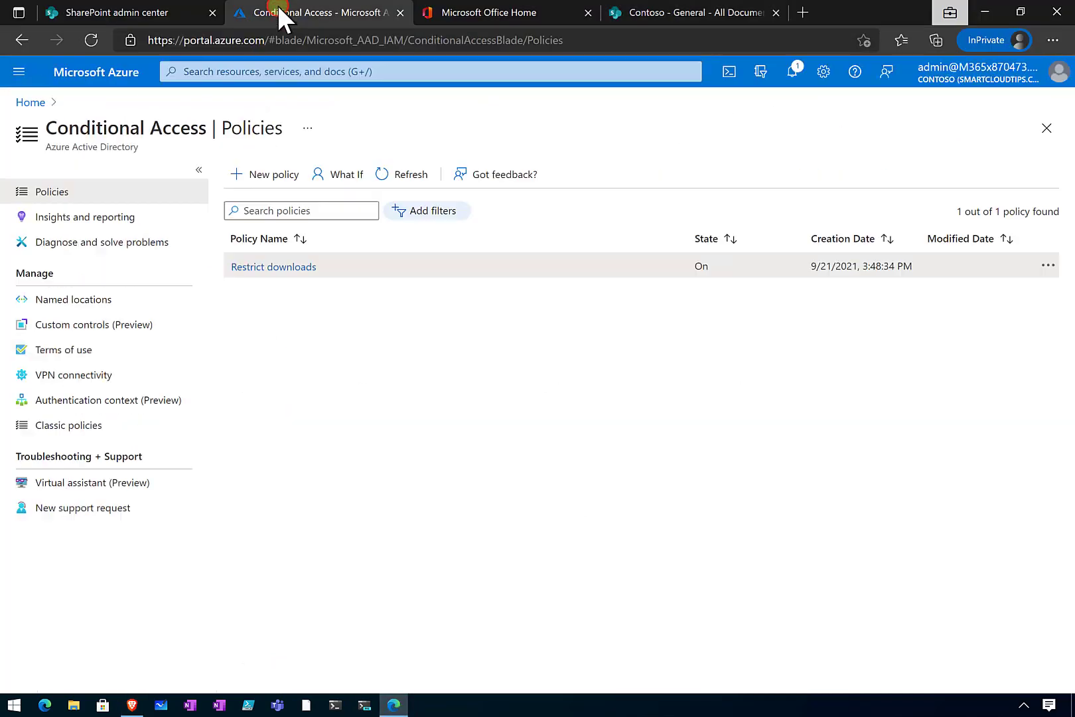
click(276, 266)
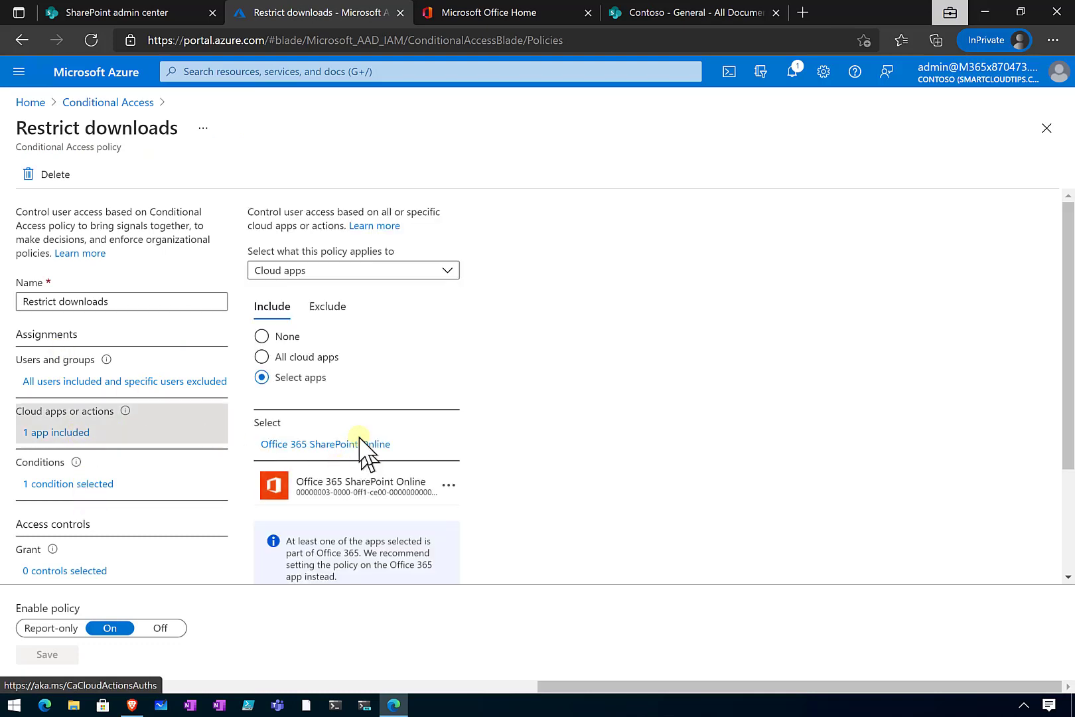
click(84, 475)
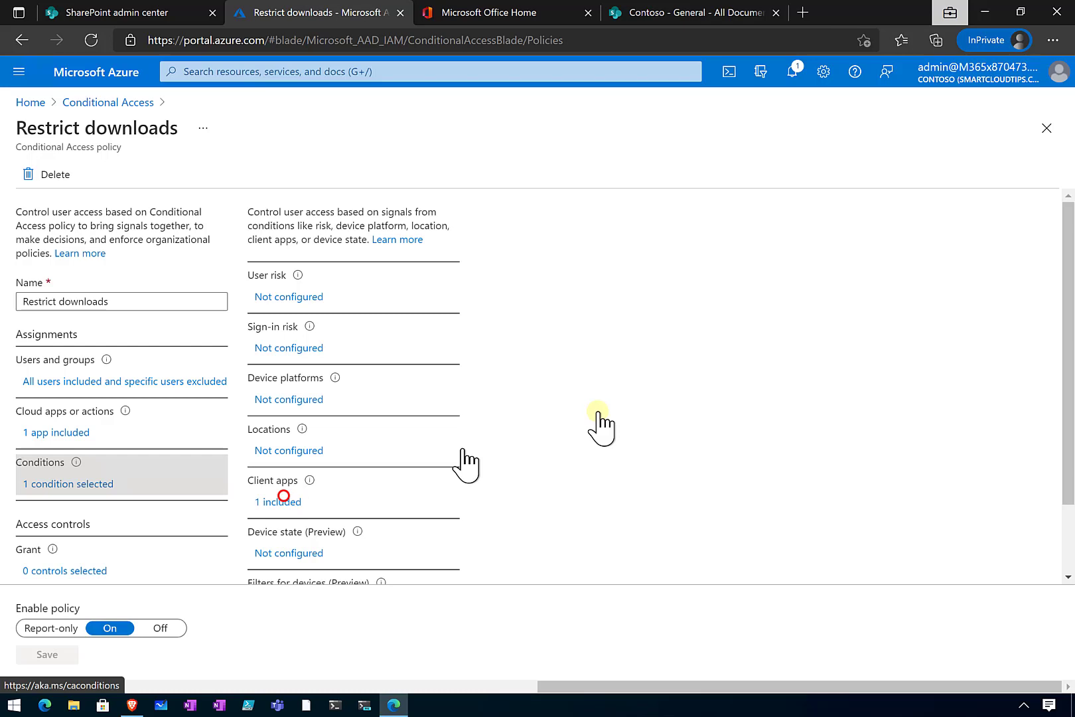
click(283, 496)
scroll(149, 510, down, 2)
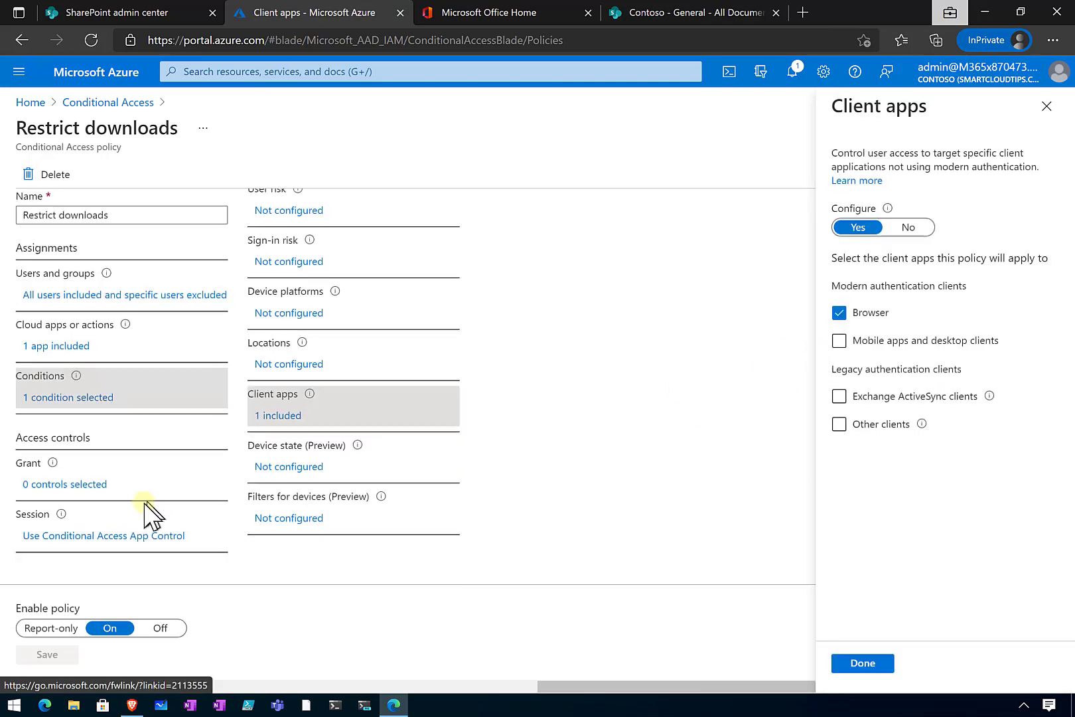
- Confirm the Block downloads session control and save the policy with it On
click(111, 538)
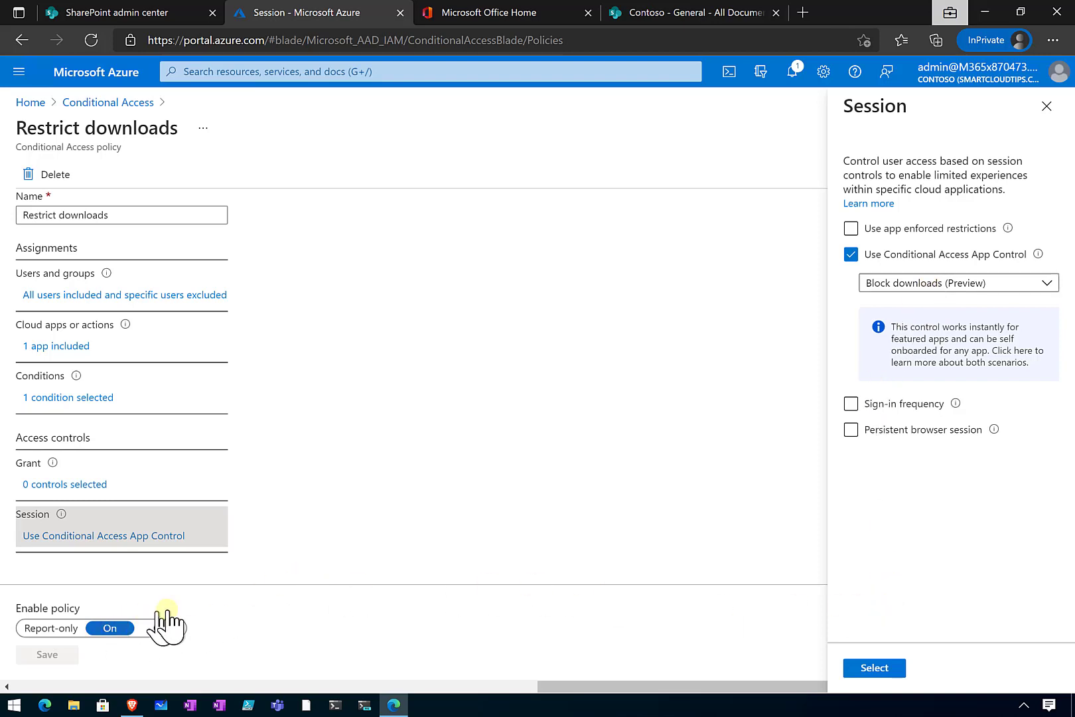
click(875, 668)
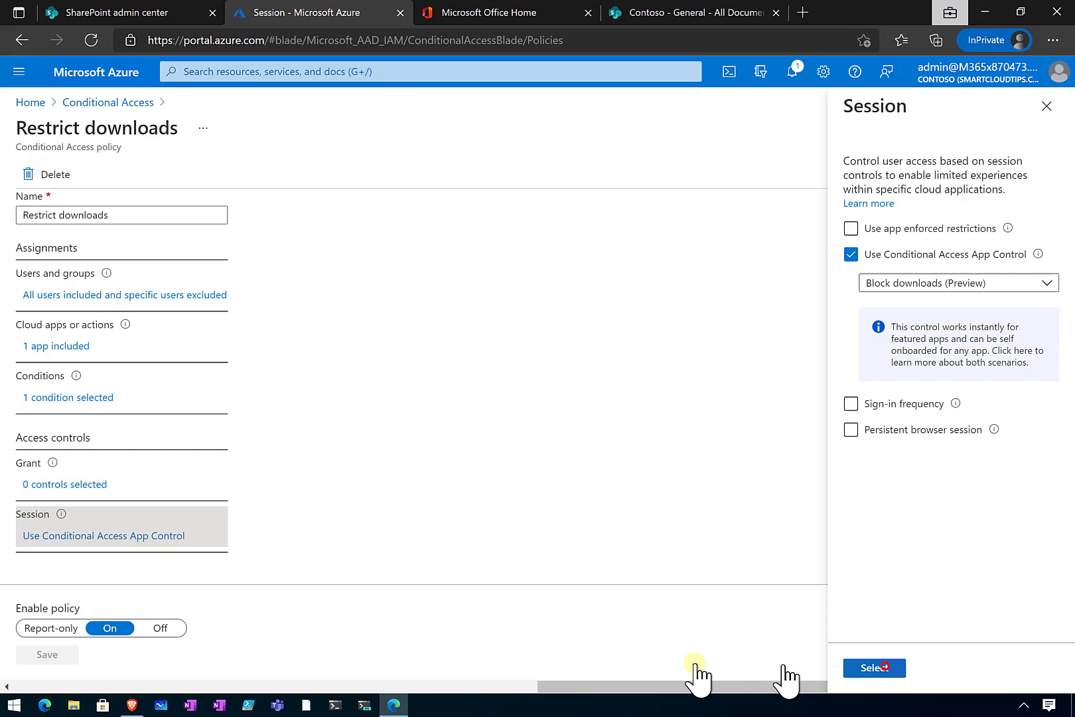
click(48, 656)
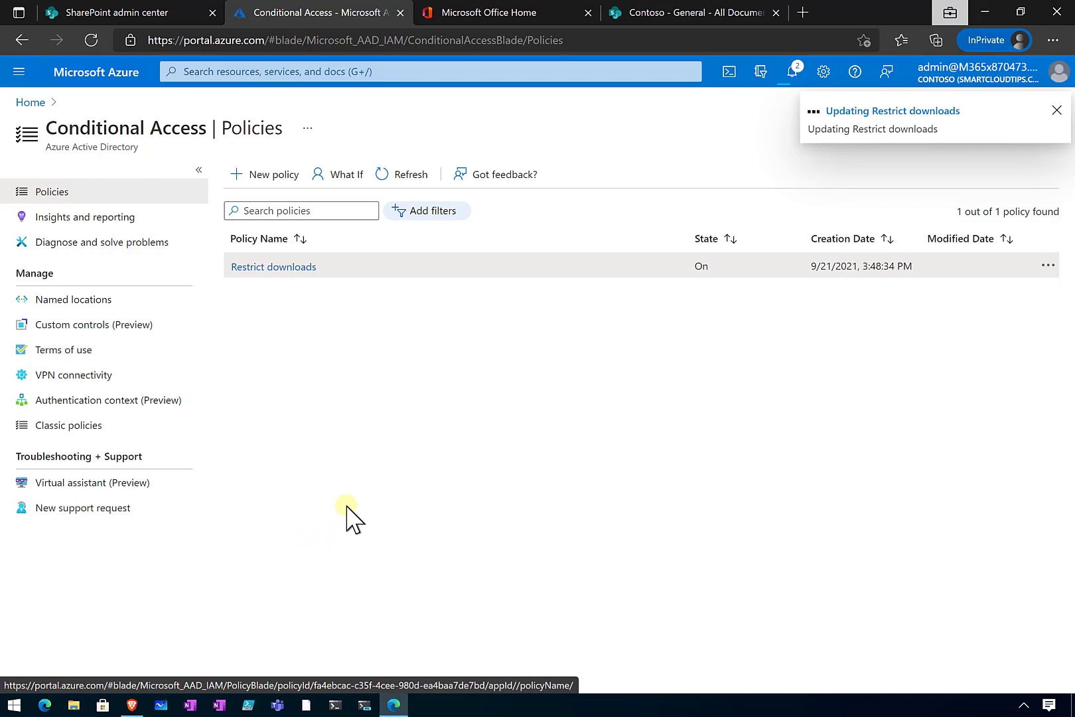
click(132, 706)
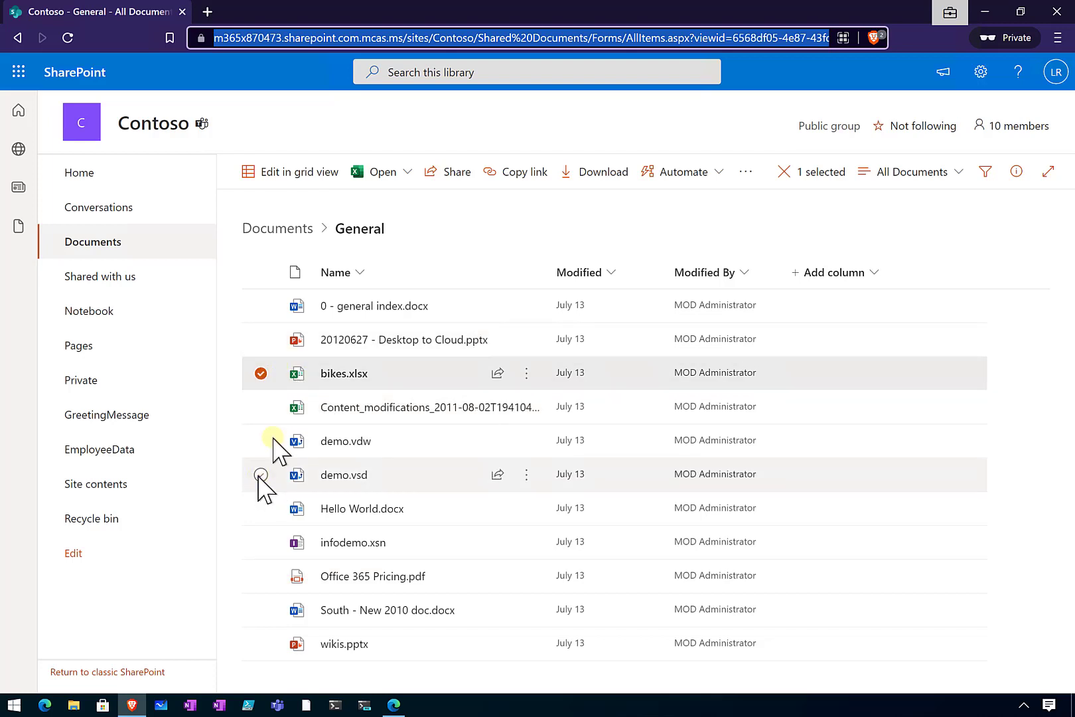
- Try downloading Hello World.docx instead of bikes.xlsx and dismiss the Download blocked notice
click(259, 376)
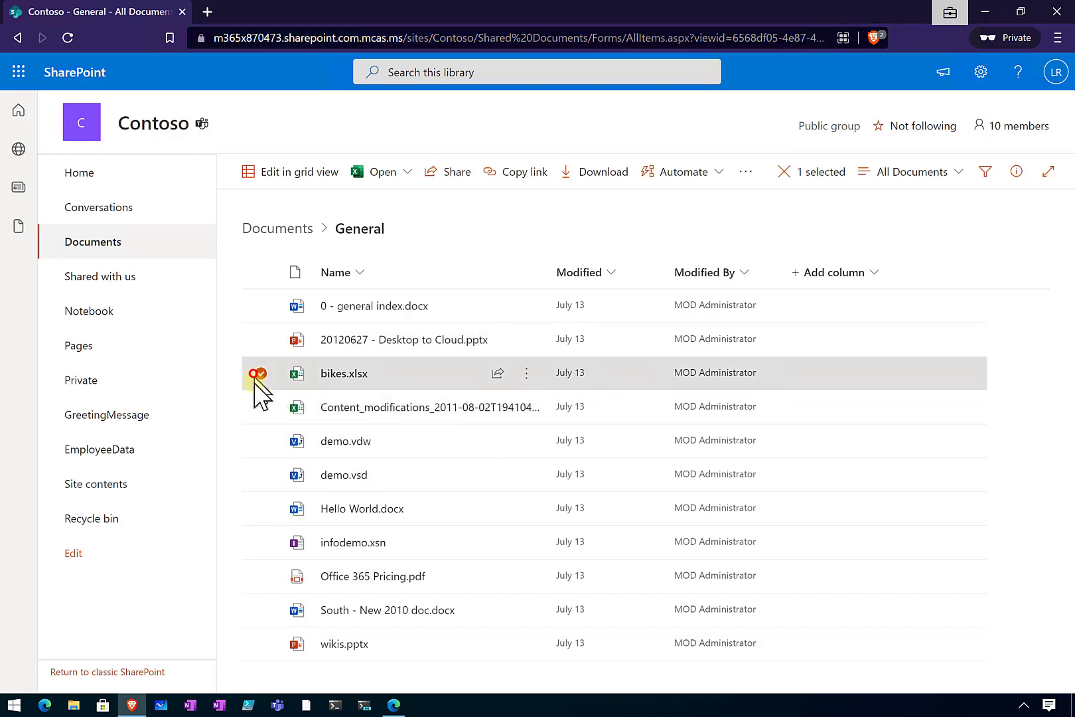
click(261, 509)
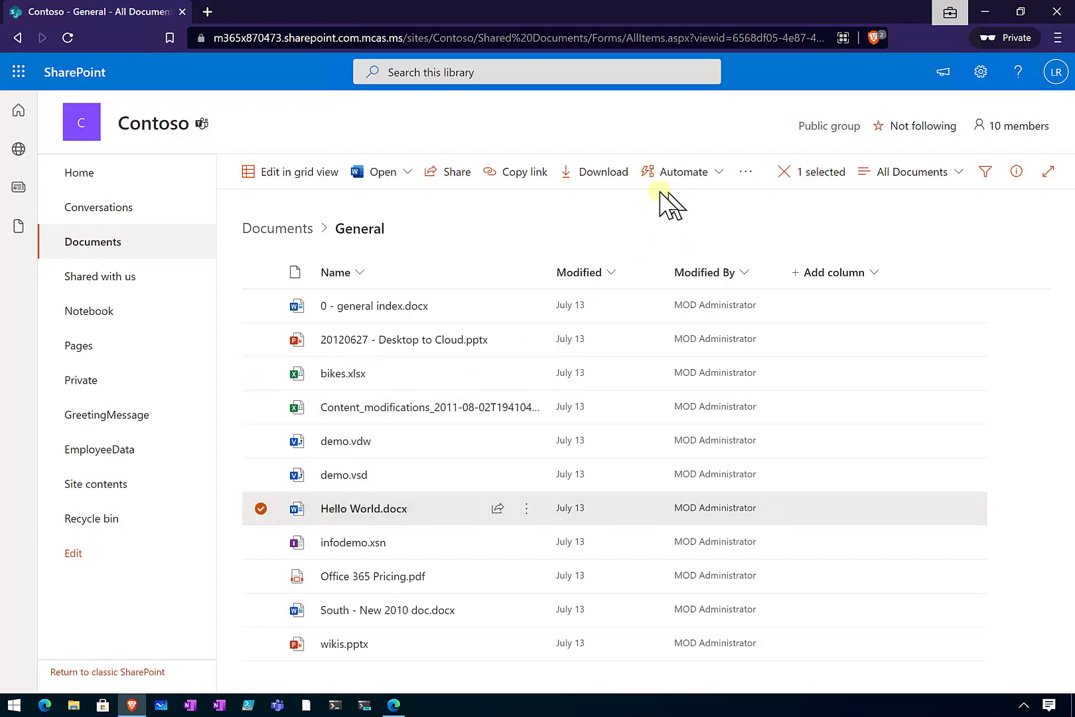
click(600, 176)
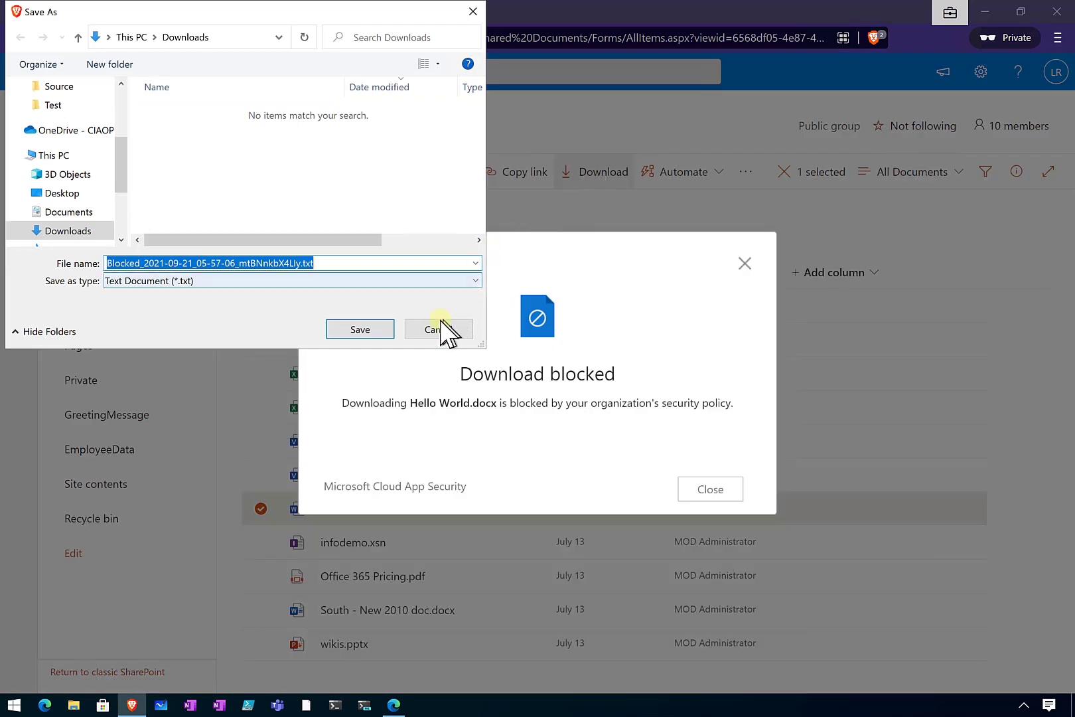
click(438, 331)
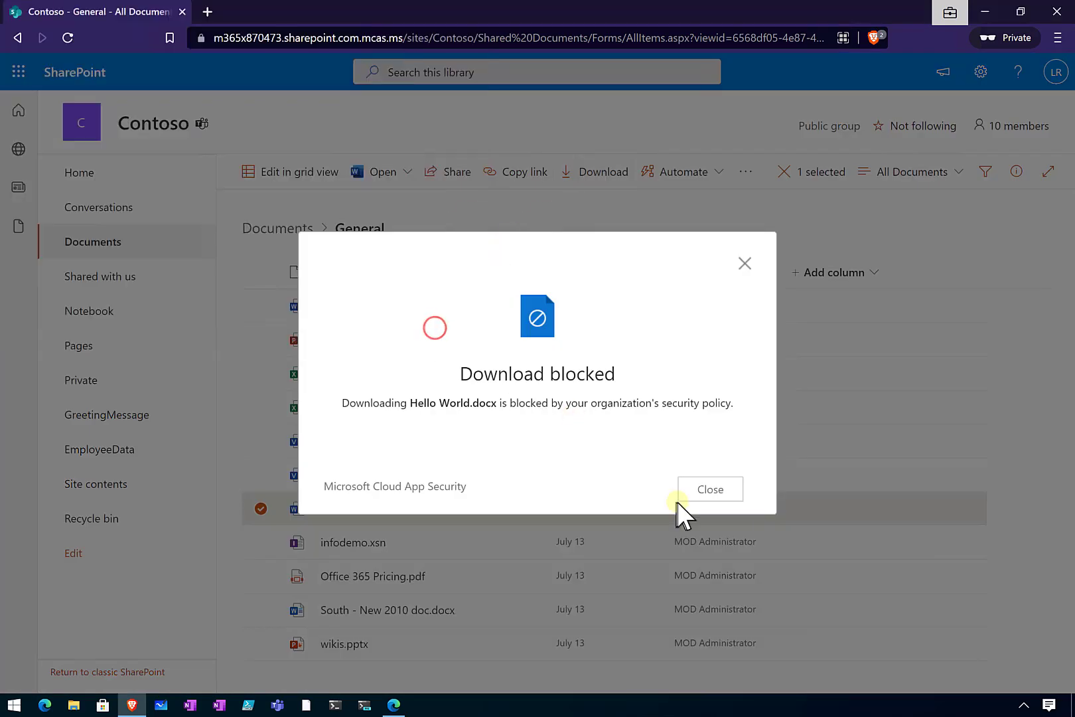
click(716, 490)
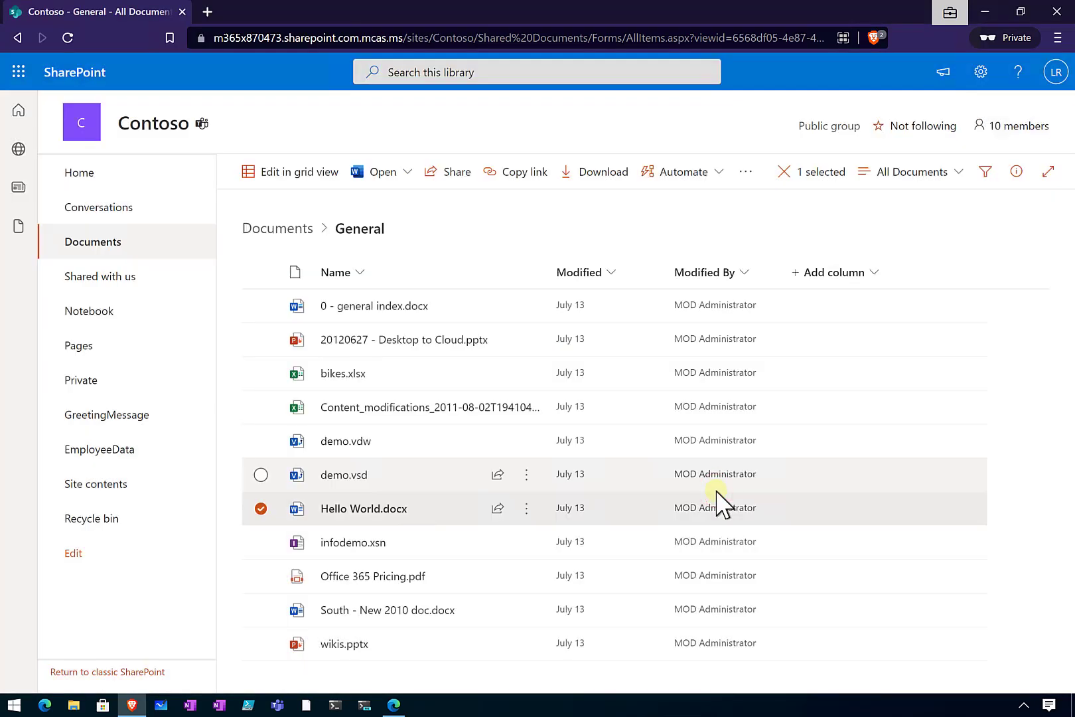